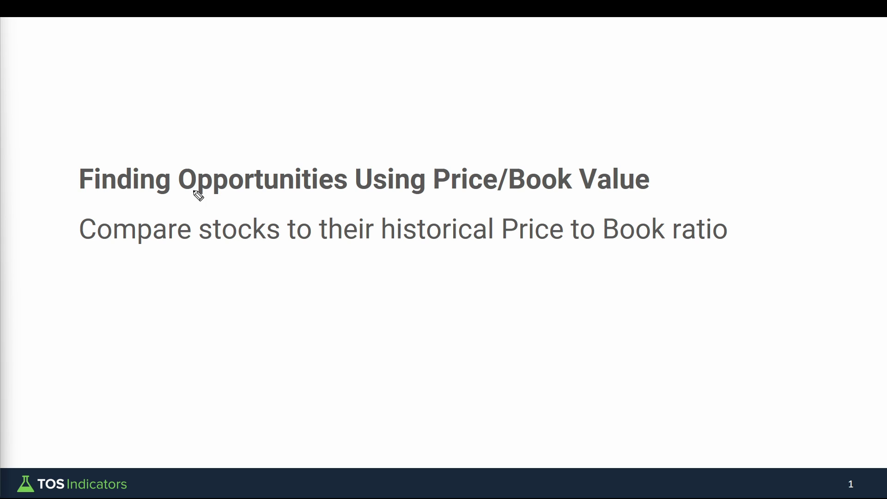
Underline Opportunities and bracket Price/Book Value on the title slide.
drag(194, 200, 337, 199)
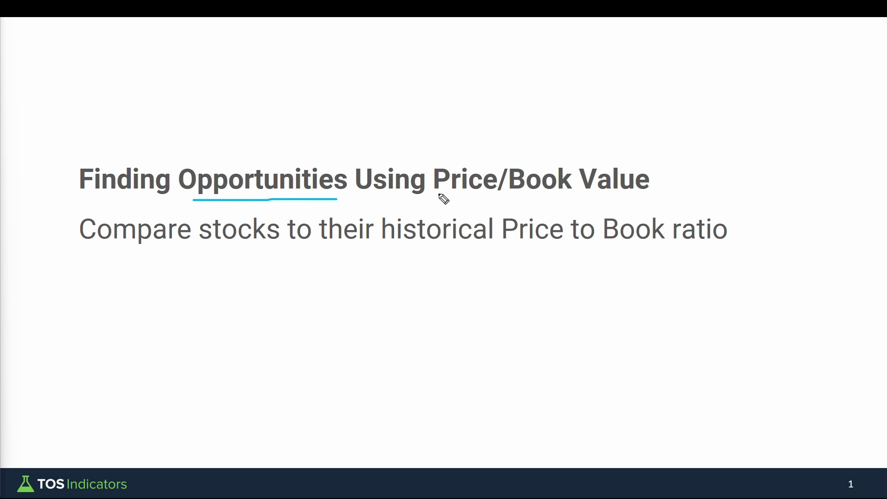
drag(439, 153, 441, 205)
mouse_move(651, 151)
mouse_down()
mouse_move(664, 176)
mouse_move(655, 196)
mouse_up()
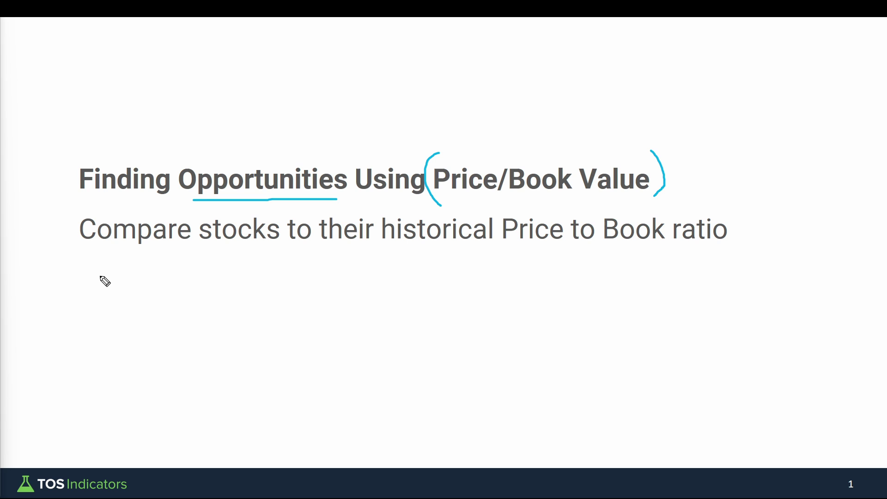
Draw arrows to a 0 - 1 range note and underline historical Price to Book.
mouse_move(505, 139)
mouse_down()
mouse_move(544, 108)
mouse_move(544, 118)
mouse_move(573, 99)
mouse_move(619, 98)
mouse_up()
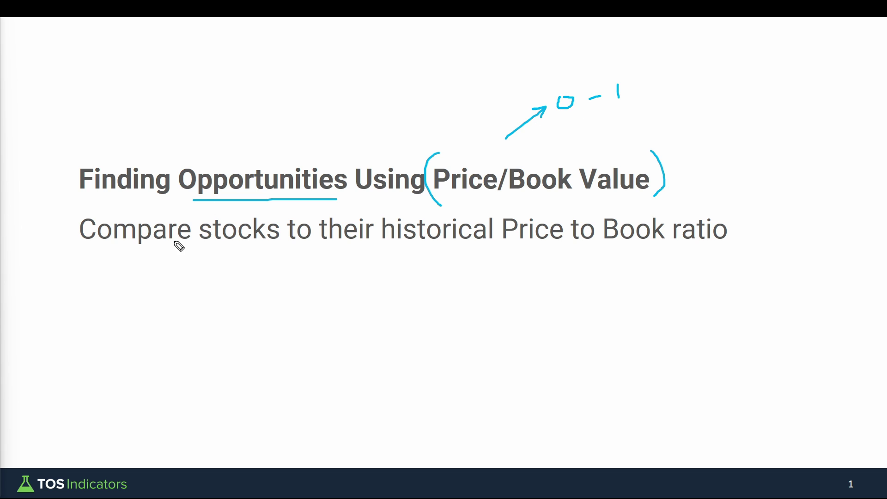
drag(385, 242, 653, 238)
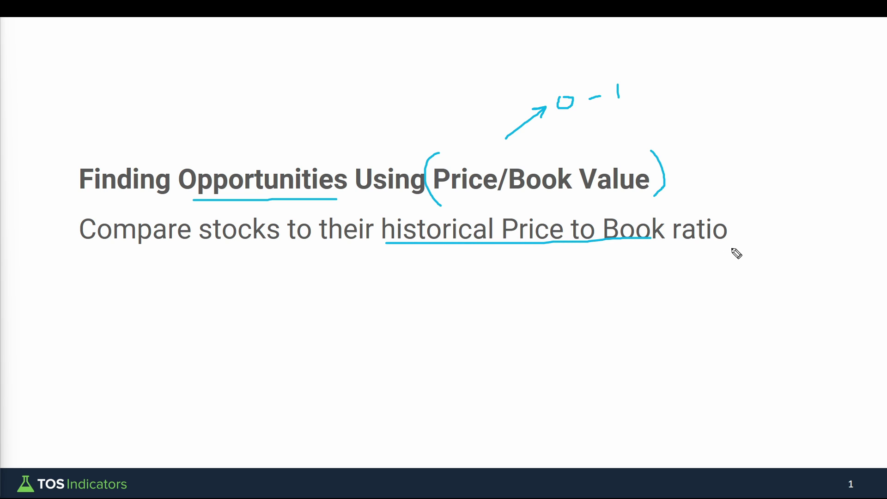
mouse_move(734, 209)
mouse_down()
mouse_move(729, 144)
mouse_move(647, 106)
mouse_move(651, 113)
mouse_up()
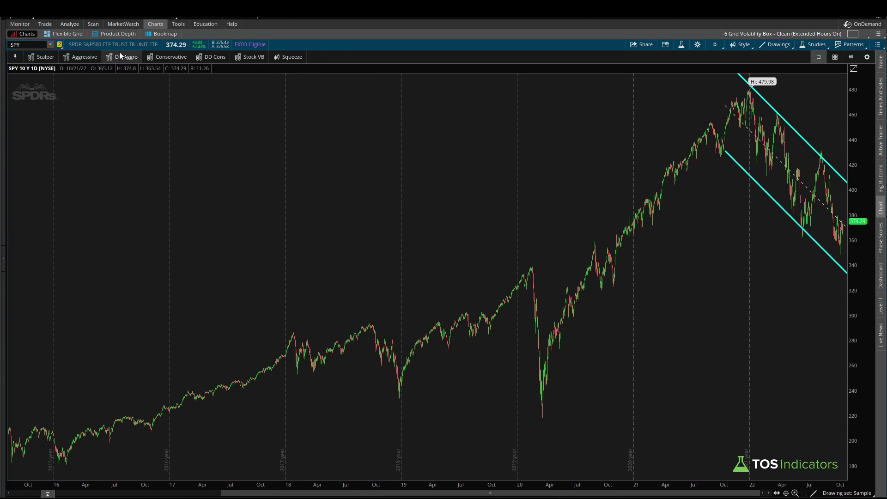
Open Stock Hacker and leave the scan universe set to All Optionable.
click(92, 24)
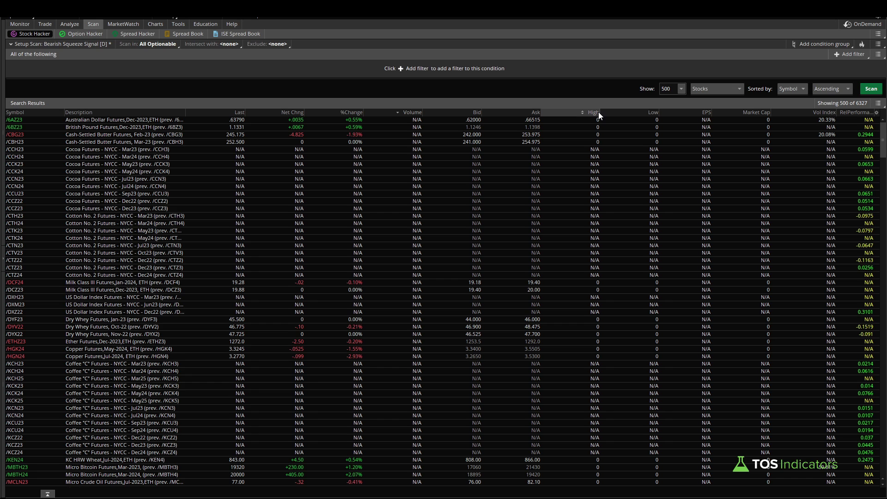
click(167, 46)
mouse_move(147, 58)
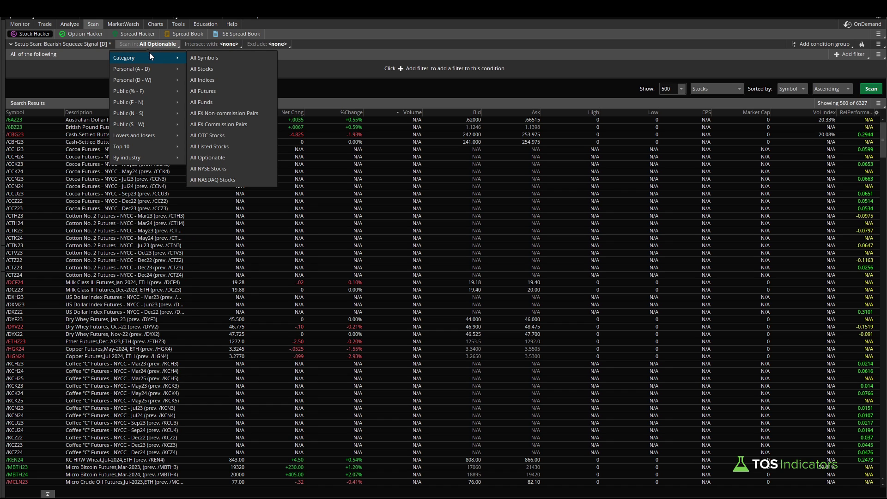
click(202, 159)
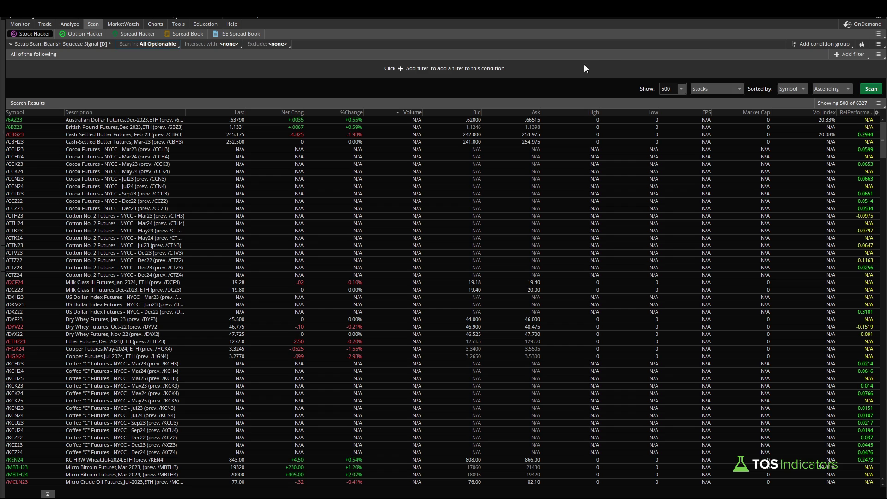
Add an Average_Volume study filter: 50-period simple average volume above 1000000.
click(849, 54)
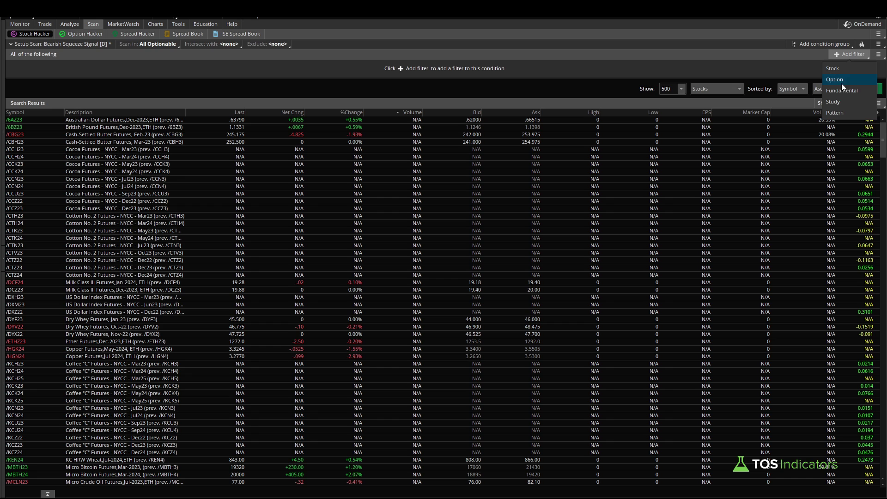
click(841, 102)
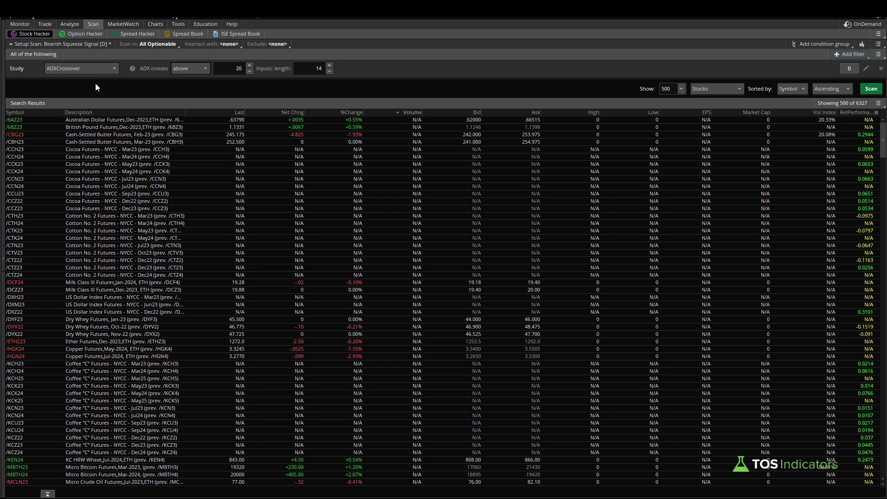
click(95, 68)
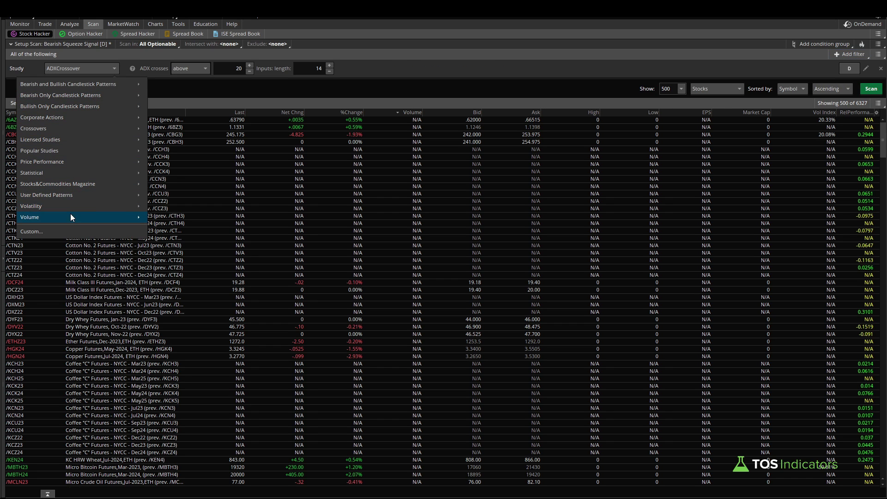
mouse_move(70, 223)
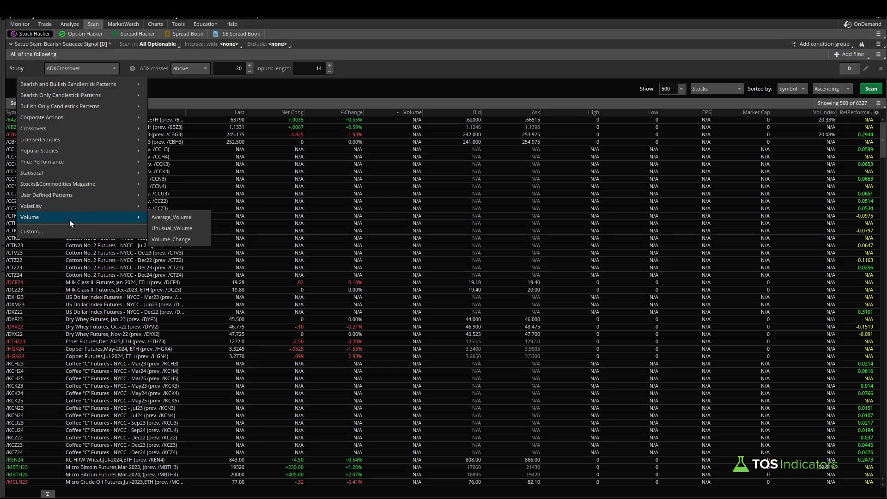
click(157, 218)
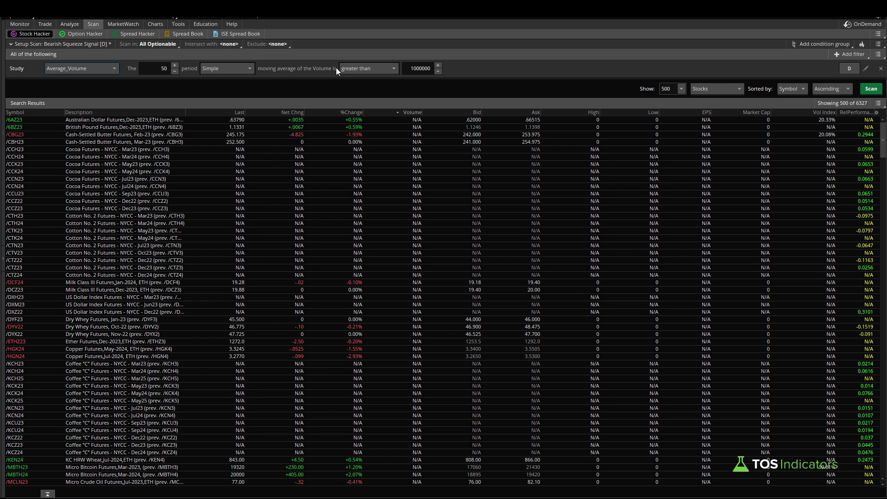
Add a fundamental filter on the current Price / Book Value Ratio.
click(841, 54)
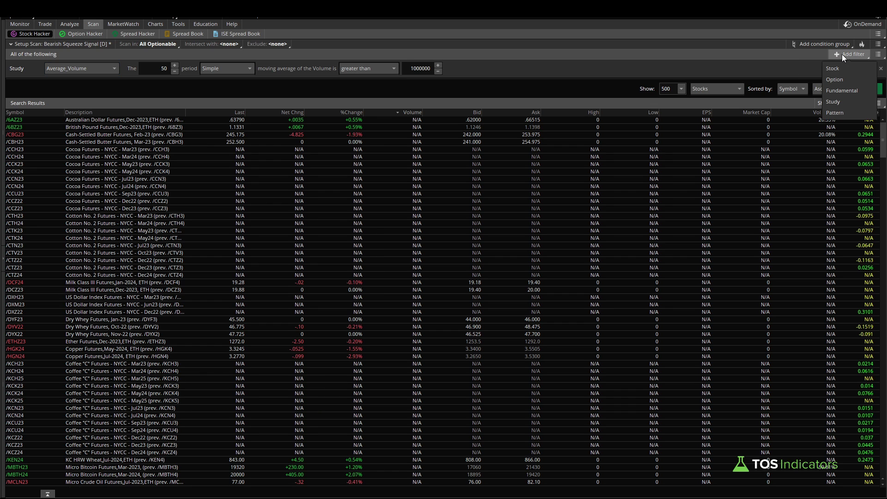
click(837, 90)
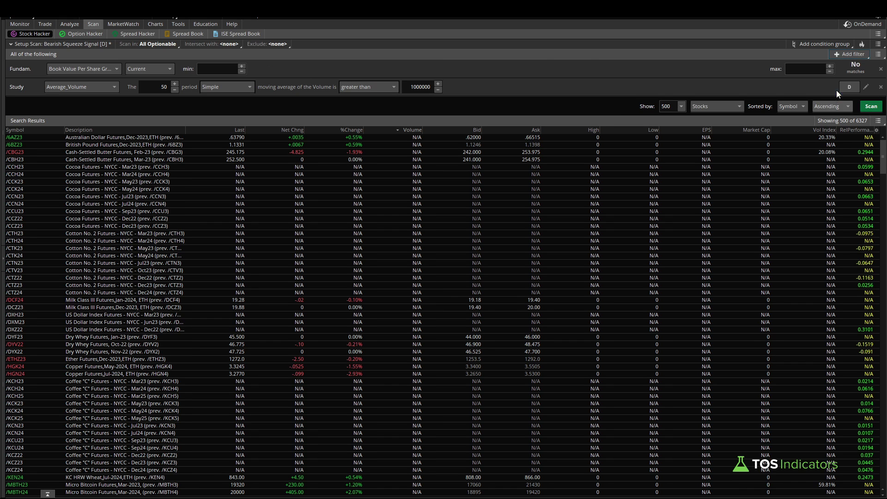
click(84, 70)
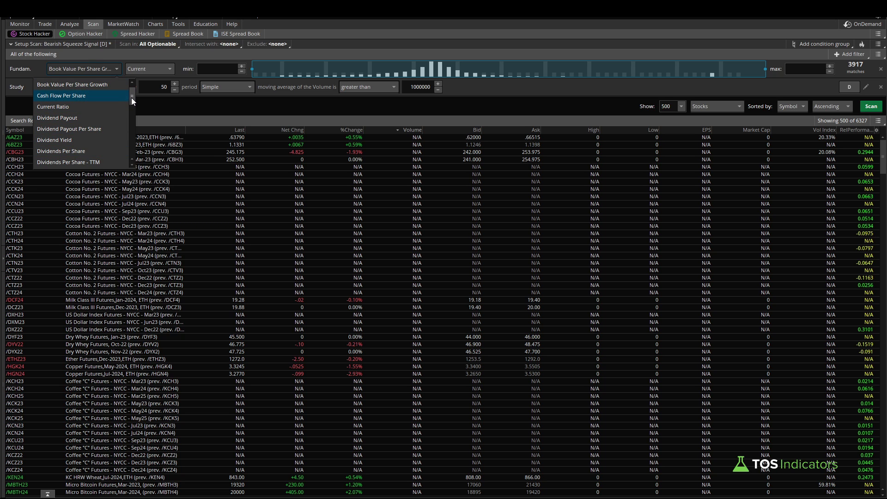
drag(131, 98, 132, 138)
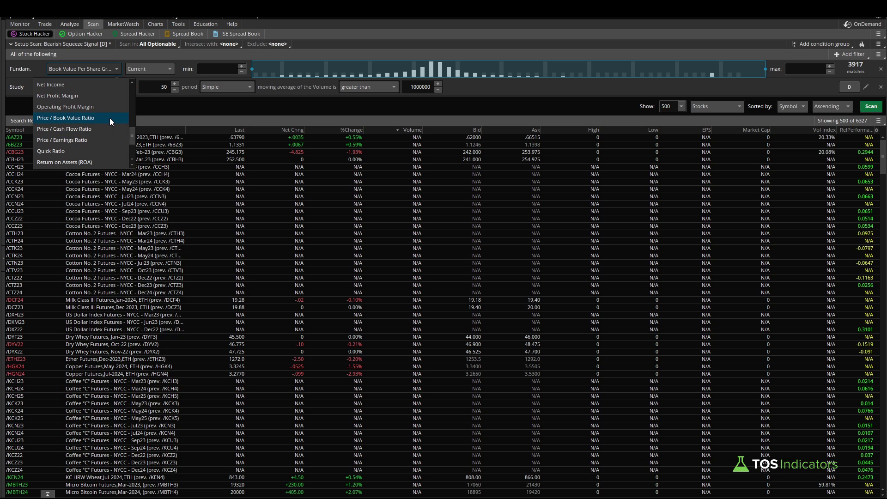
click(109, 118)
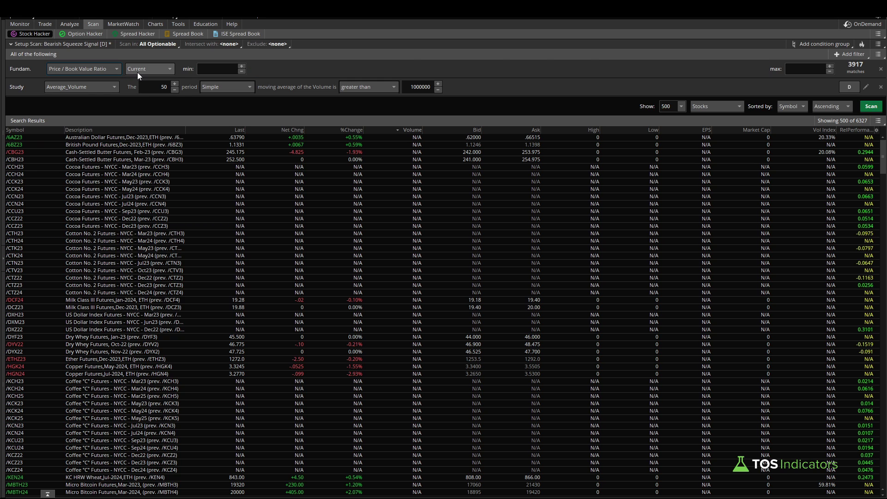
click(137, 72)
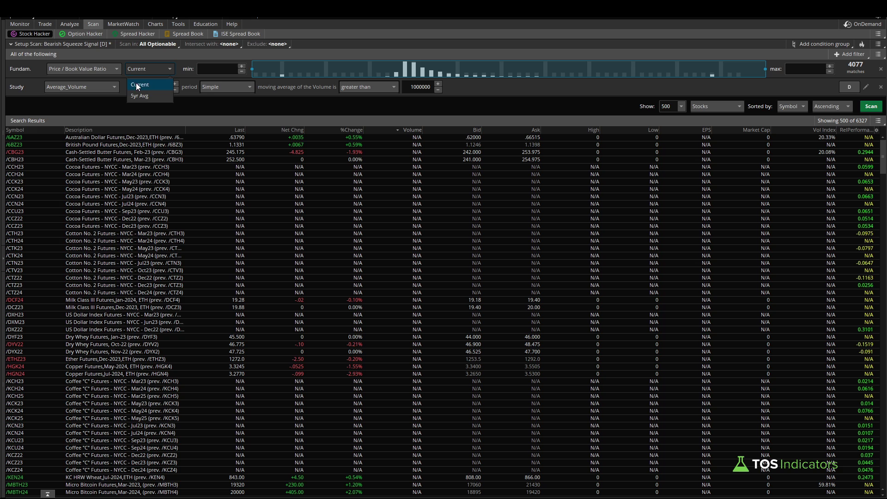
click(136, 84)
Set the ratio filter's minimum to 0 and maximum to 1.
double_click(226, 68)
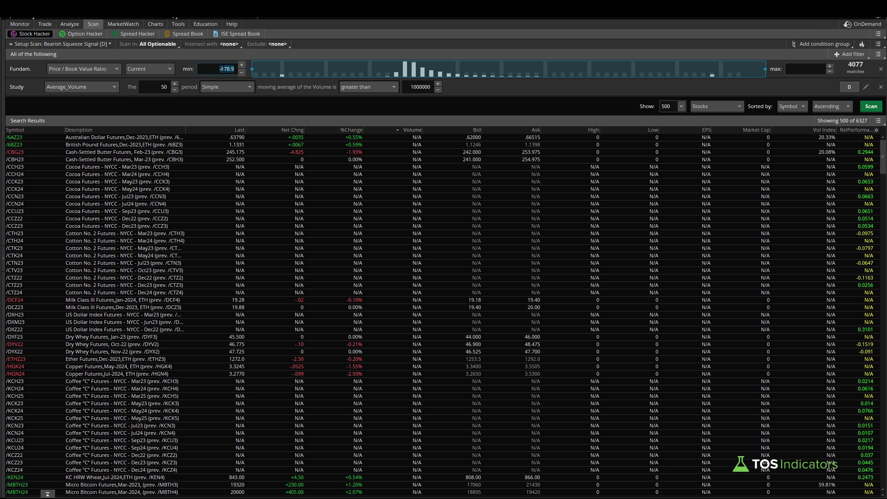
text(0)
key(Tab)
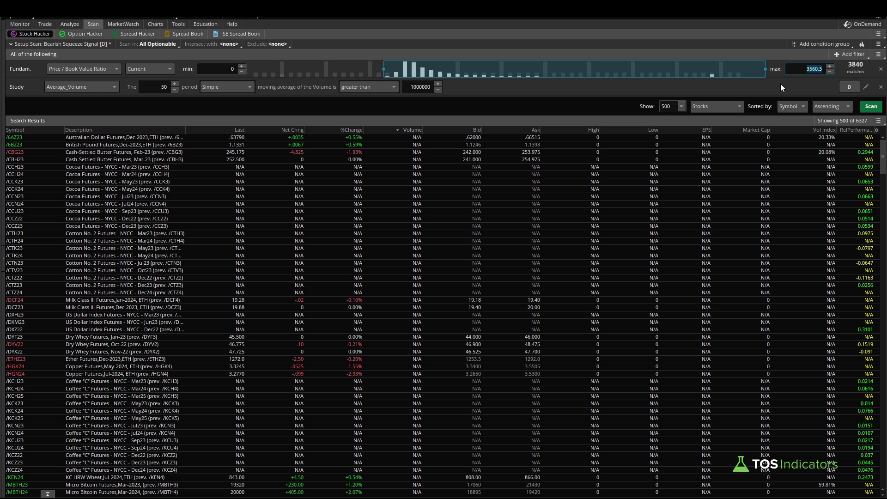
text(1)
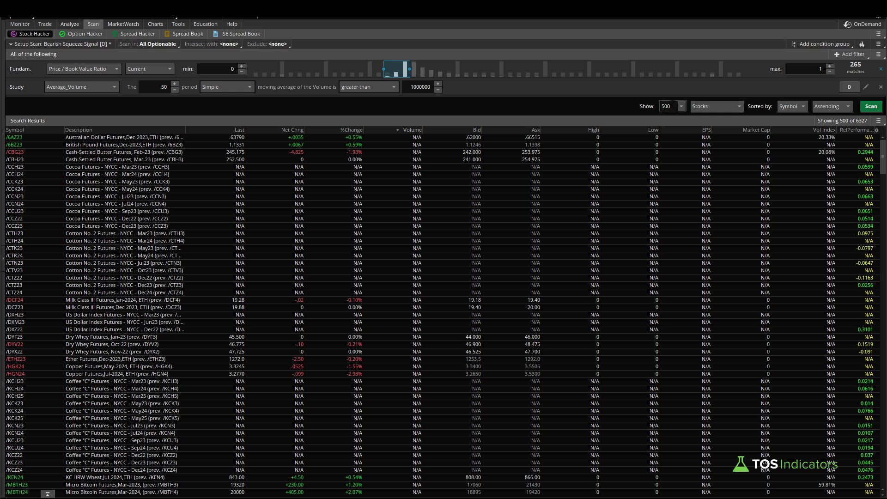
Run the scan to get 204 results and select the CITIGROUP INC COM row.
click(871, 107)
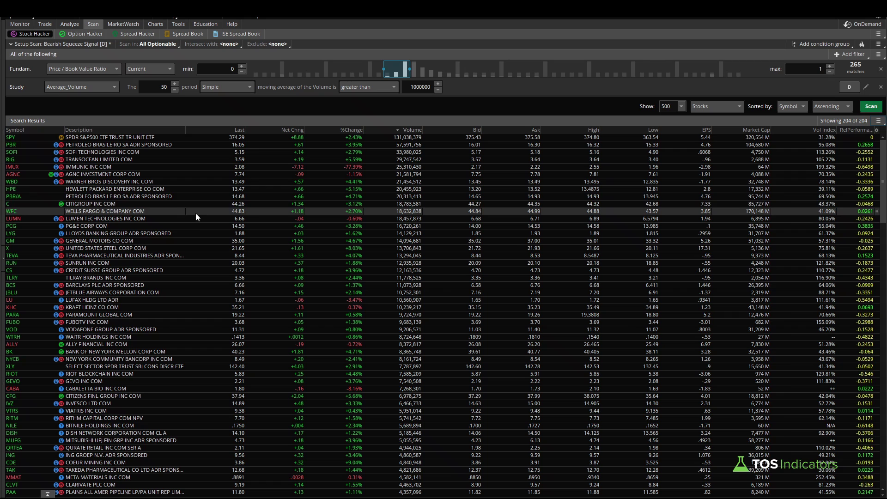
click(106, 205)
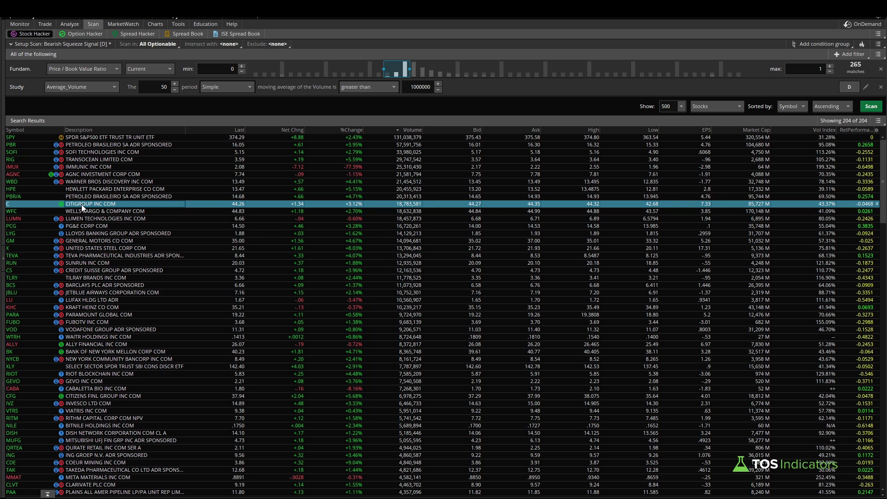
From the SPY chart, create a new custom study and clear its default code.
click(155, 25)
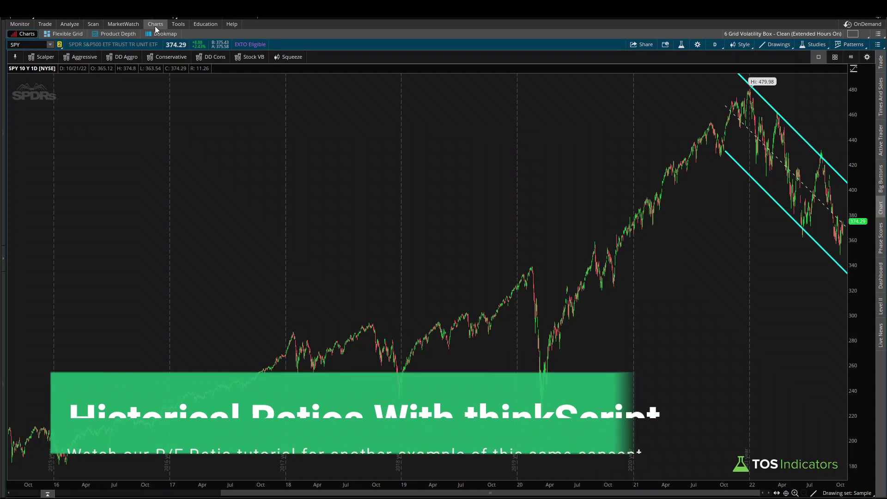
click(682, 44)
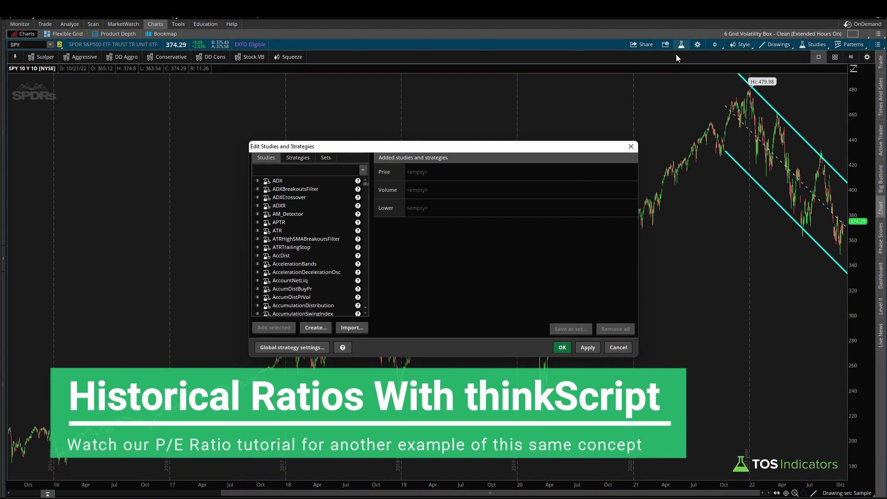
click(315, 328)
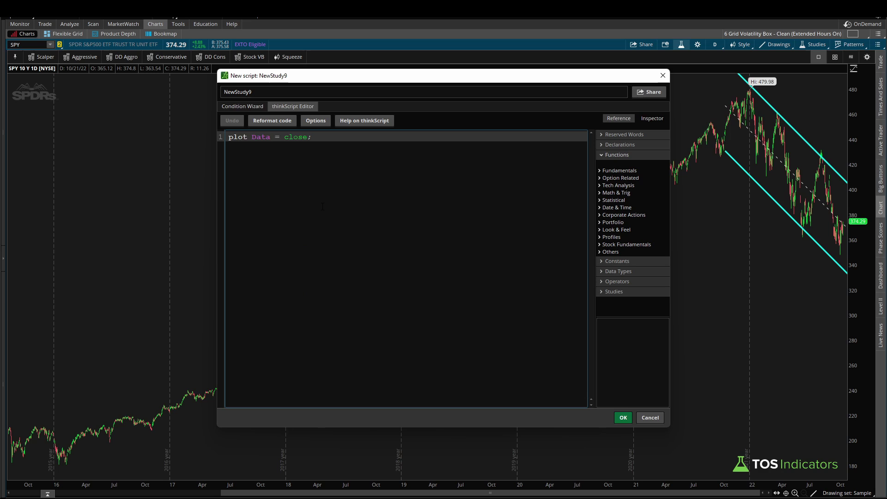
key(ctrl+a)
key(BackSpace)
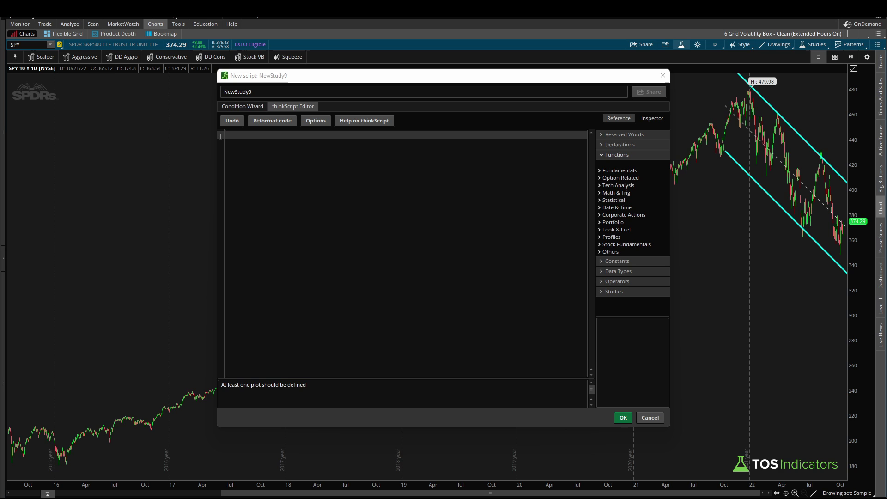
Write P/BV with an arrow on the chart, then bring up the BookValuePerShare reference.
mouse_move(51, 196)
mouse_down()
mouse_move(52, 221)
mouse_move(77, 194)
mouse_move(52, 210)
mouse_up()
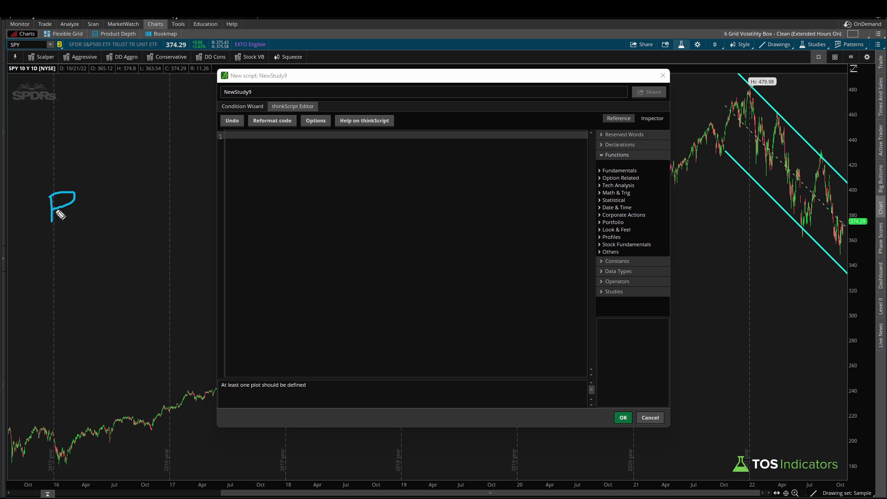
mouse_move(81, 154)
mouse_down()
mouse_move(64, 182)
mouse_move(80, 171)
mouse_move(89, 206)
mouse_move(76, 226)
mouse_up()
drag(110, 194, 110, 219)
mouse_move(148, 189)
mouse_down()
mouse_move(150, 210)
mouse_move(155, 183)
mouse_up()
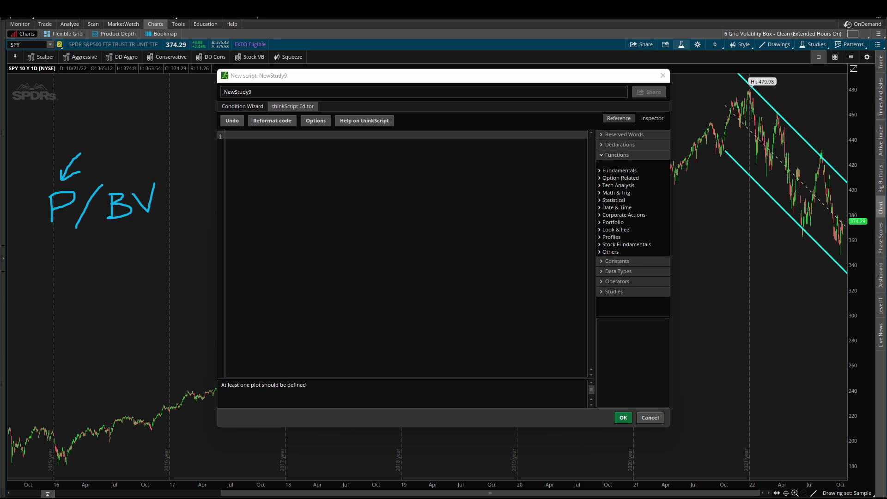
key(alt+Tab)
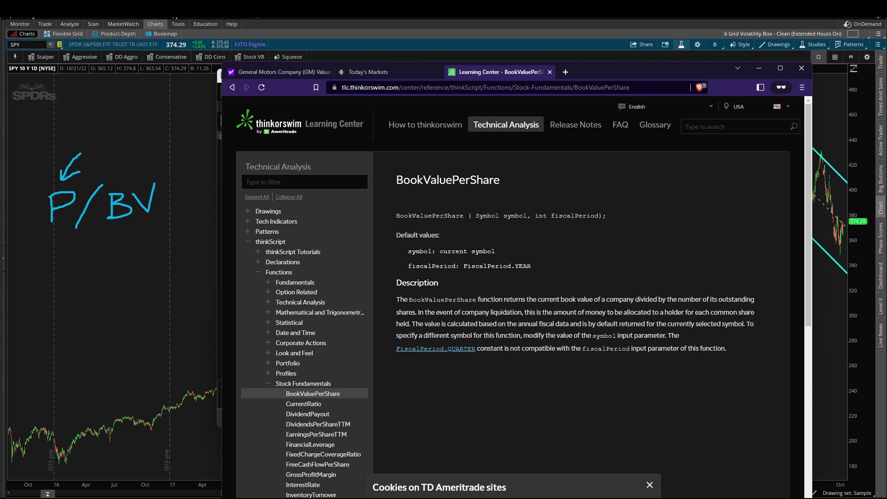
drag(476, 215, 599, 216)
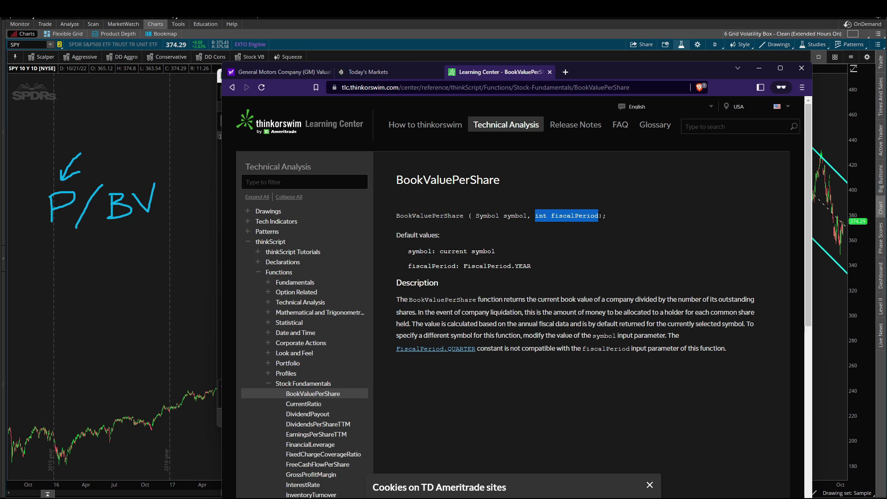
drag(543, 267, 463, 266)
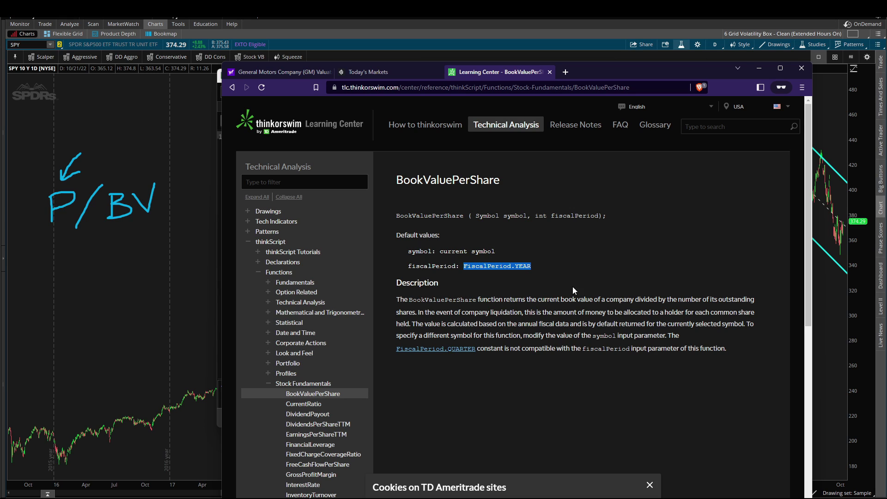
click(276, 74)
scroll(381, 185, down, 3)
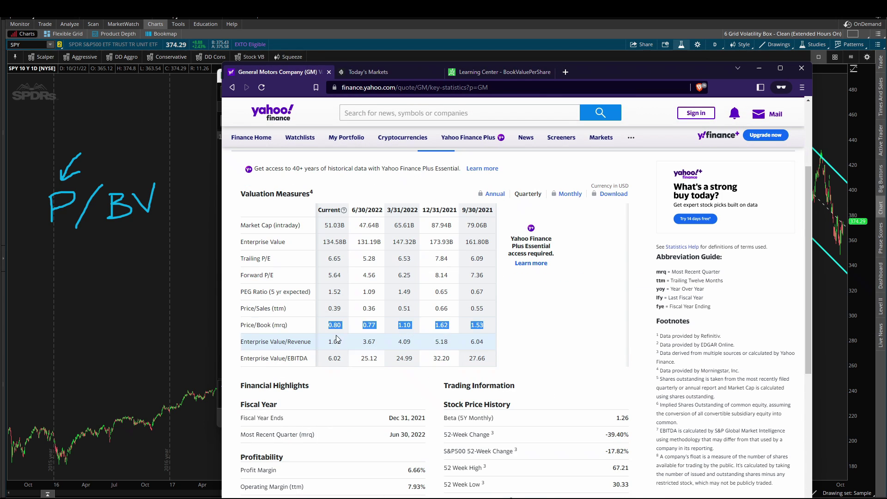
double_click(335, 325)
click(379, 70)
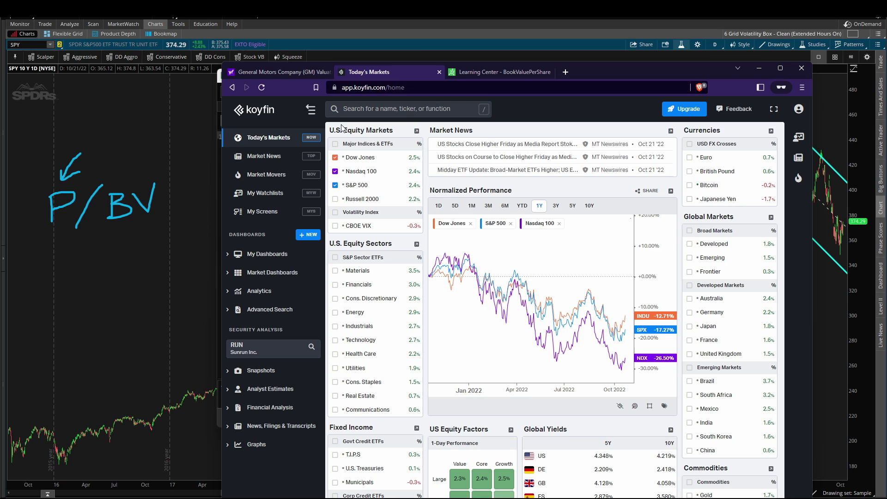
click(267, 73)
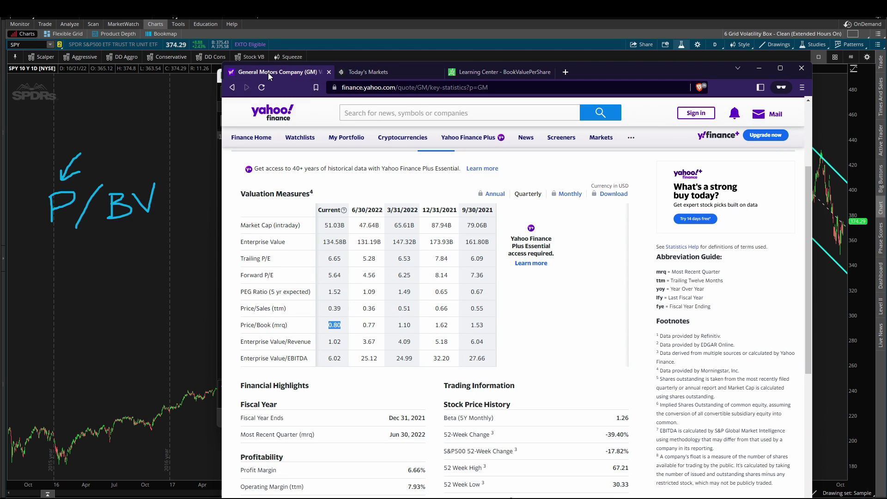
click(495, 73)
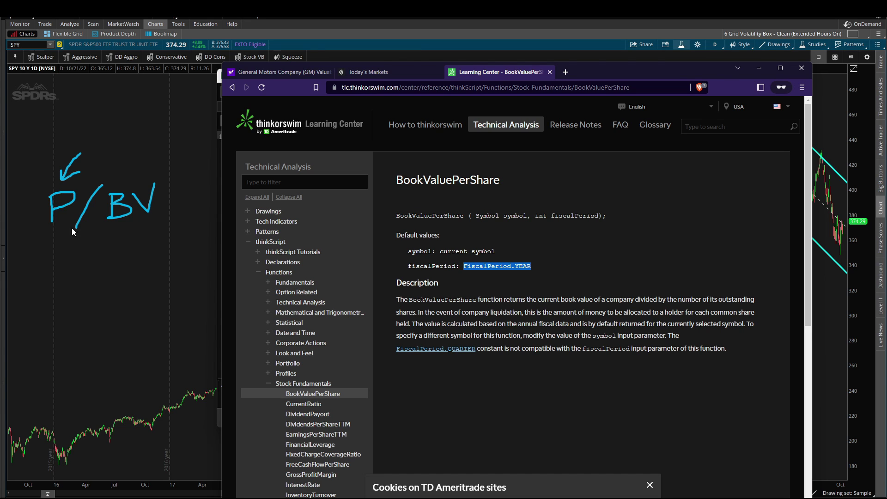
Back in the script editor, enter the line 'def curr = close;'.
double_click(613, 75)
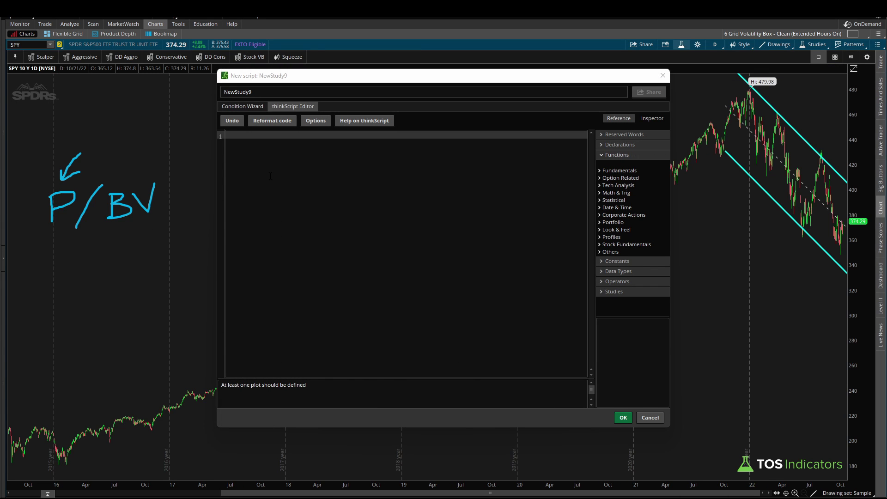
click(271, 176)
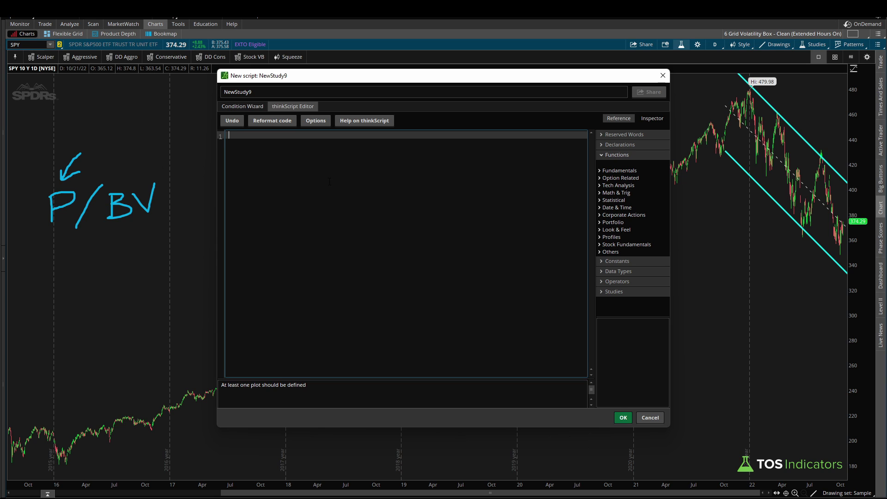
text(def currentRatio)
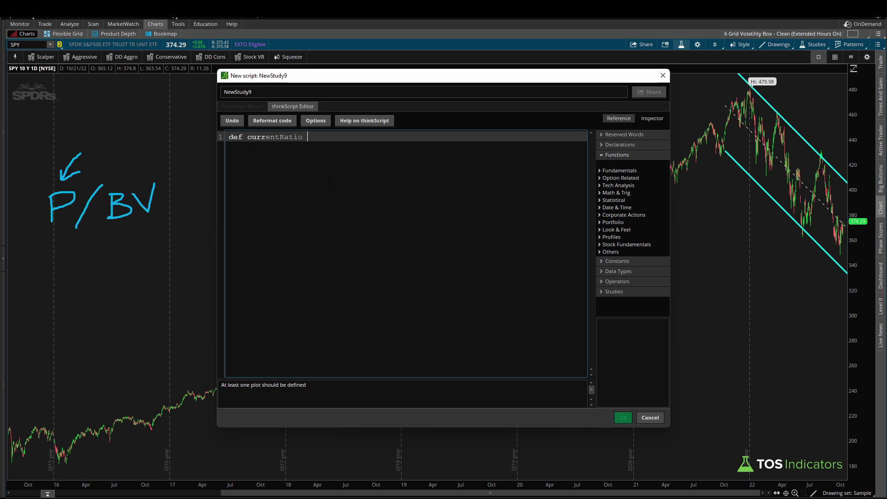
key(BackSpace)
key(BackSpace)
key(BackSpace)
text(= close;)
key(Return)
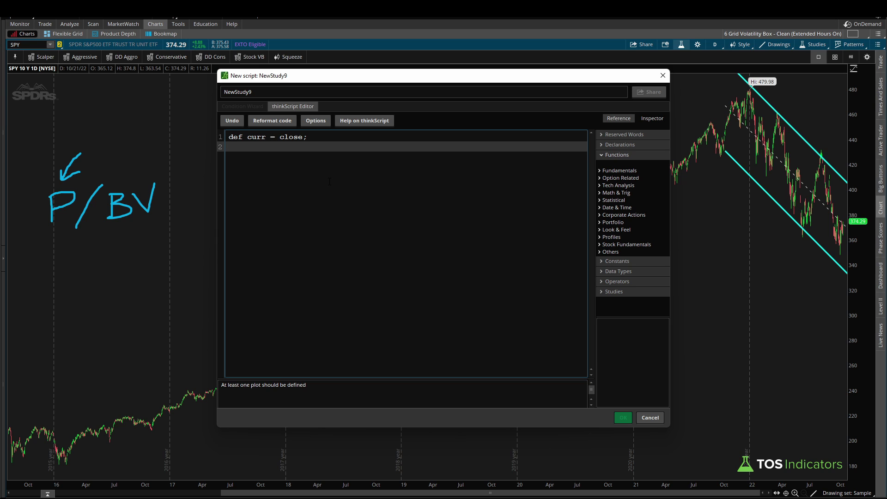
Add the yearly BookValuePerShare bv definition and 'plot ratio = curr / bv;', then save.
text(def )
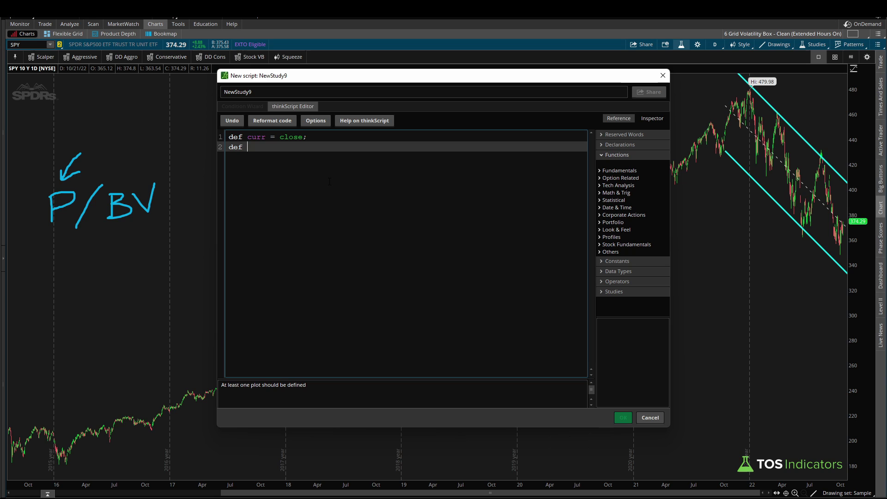
text(bv = )
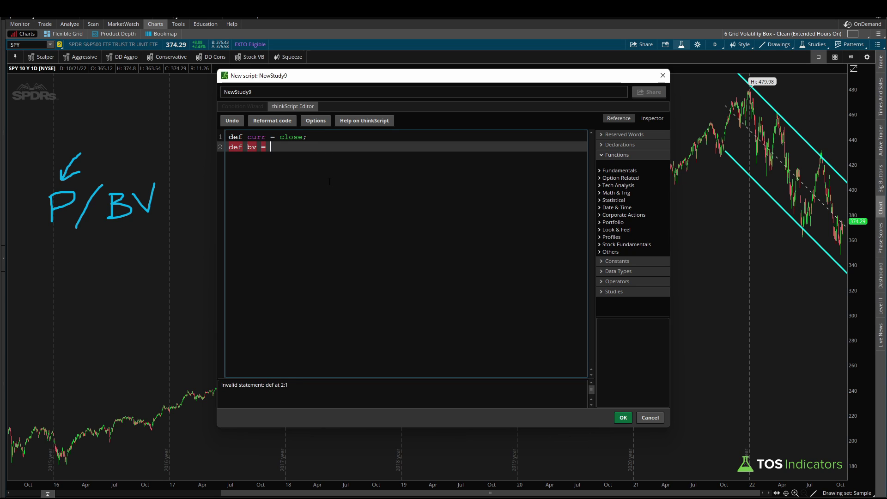
text(BookValue)
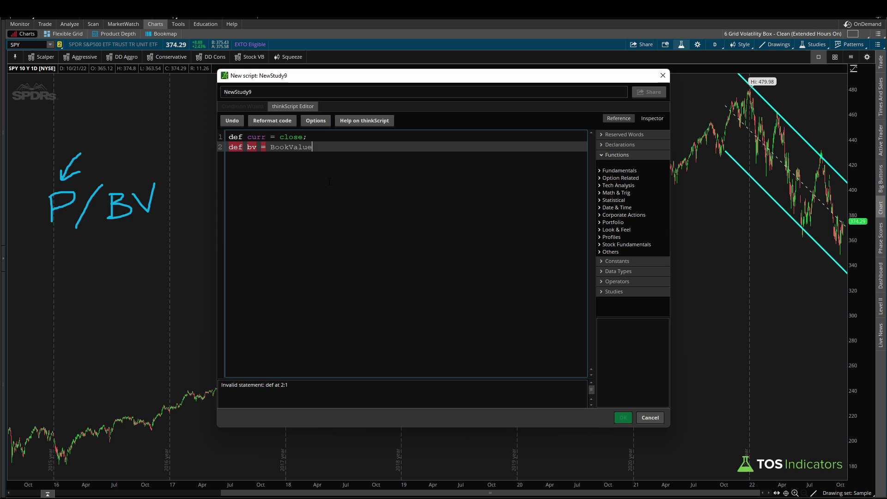
text(PerShare(getSymbol)
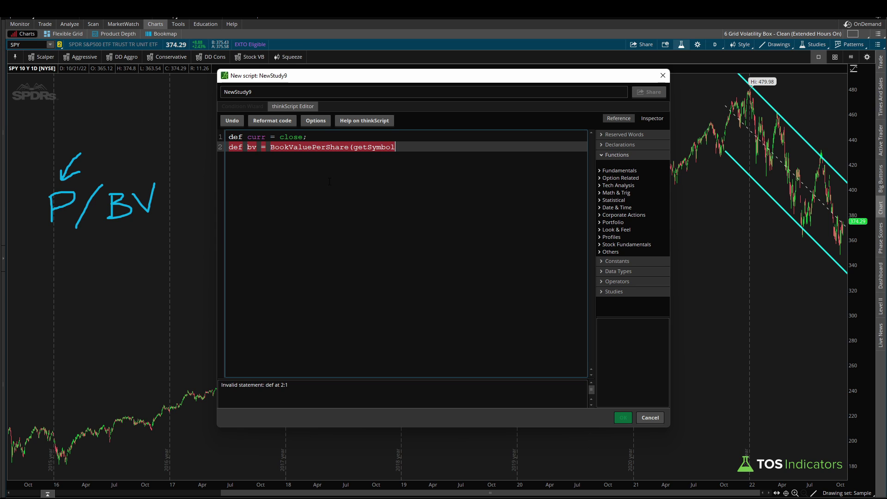
text((), FiscalPeriod.Year);)
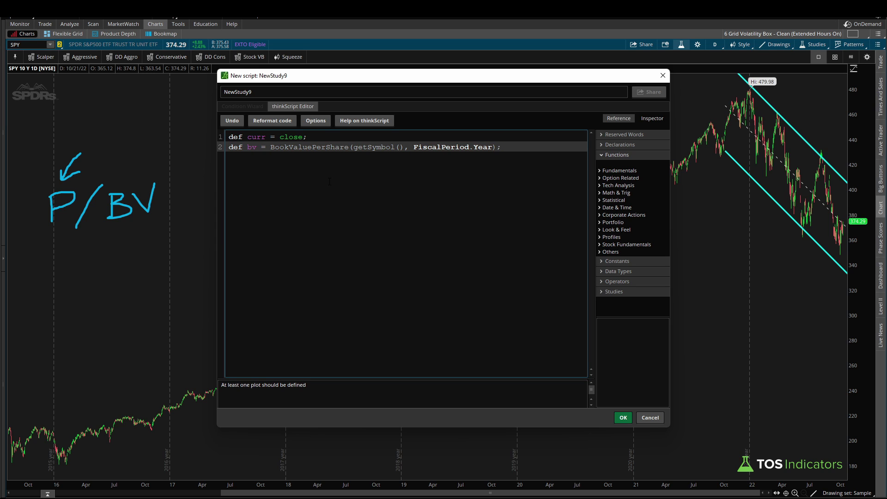
key(Return)
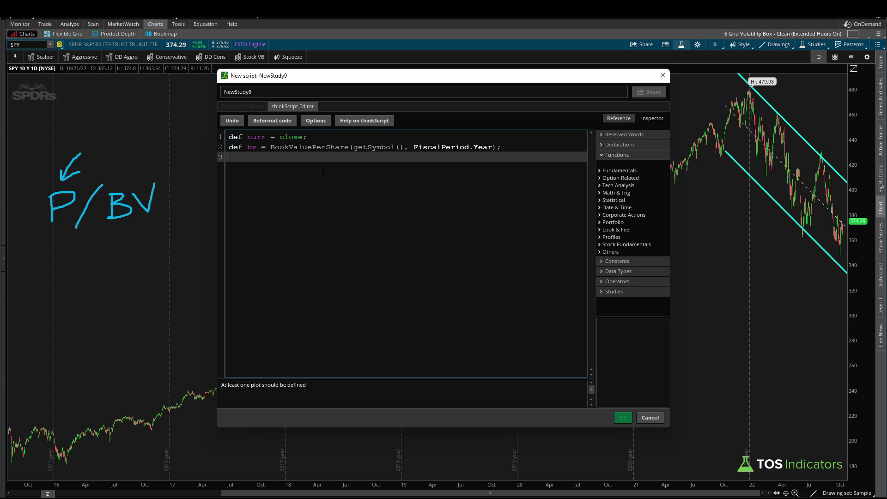
text(plot )
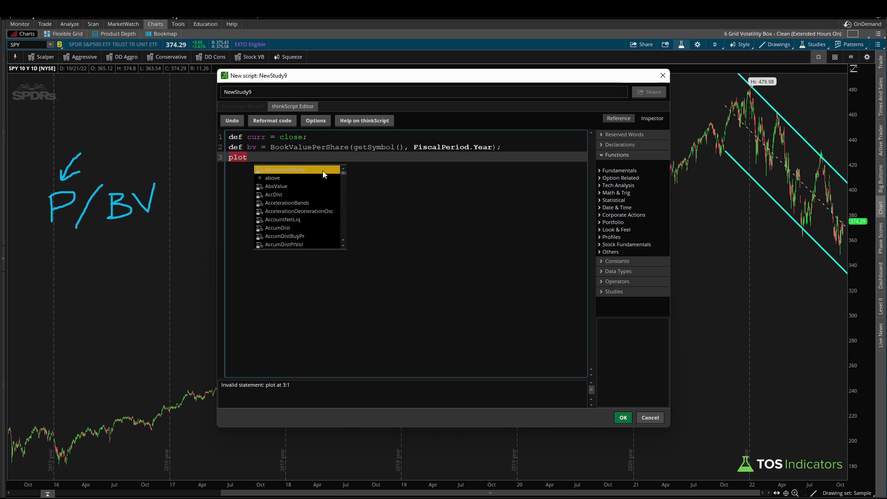
text(ratio = c)
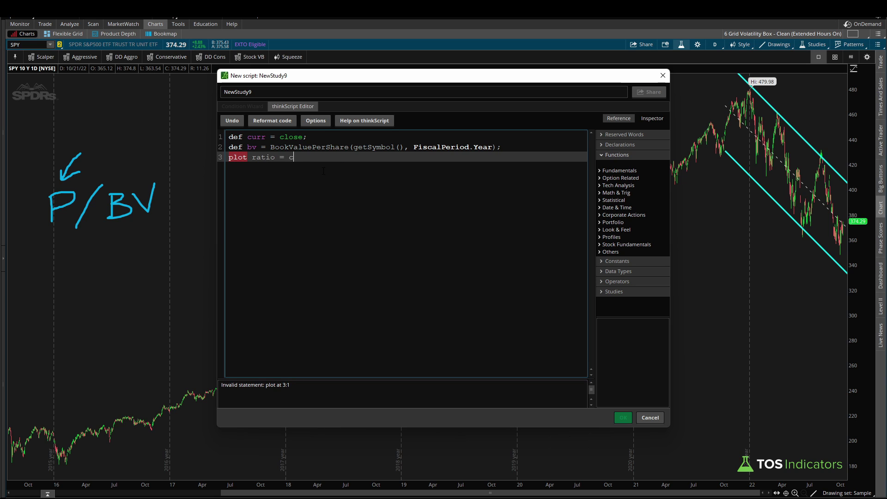
text(urr / bv;)
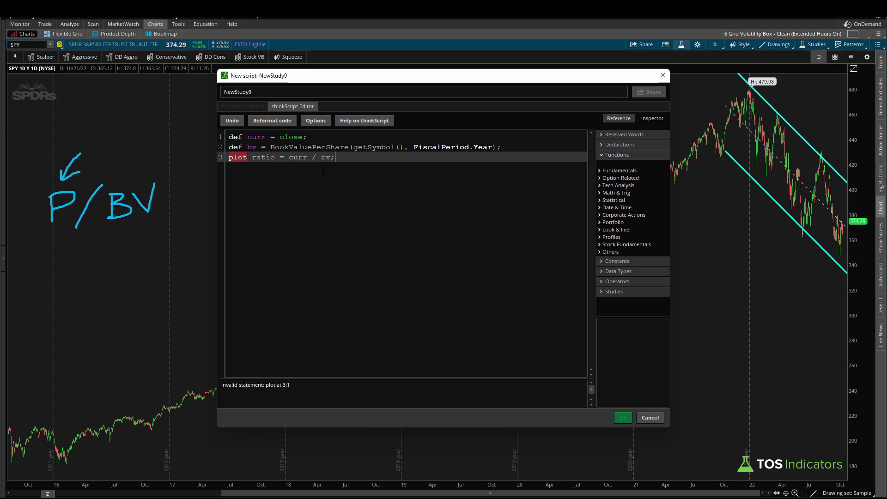
click(296, 157)
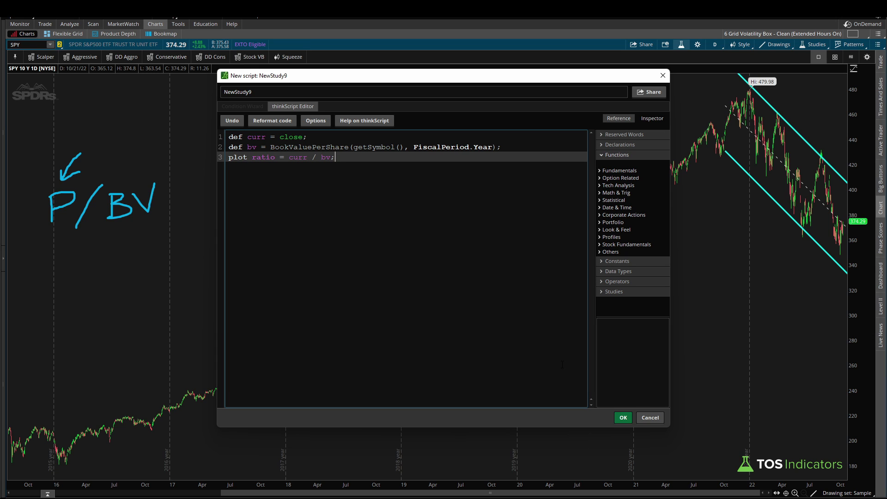
click(624, 417)
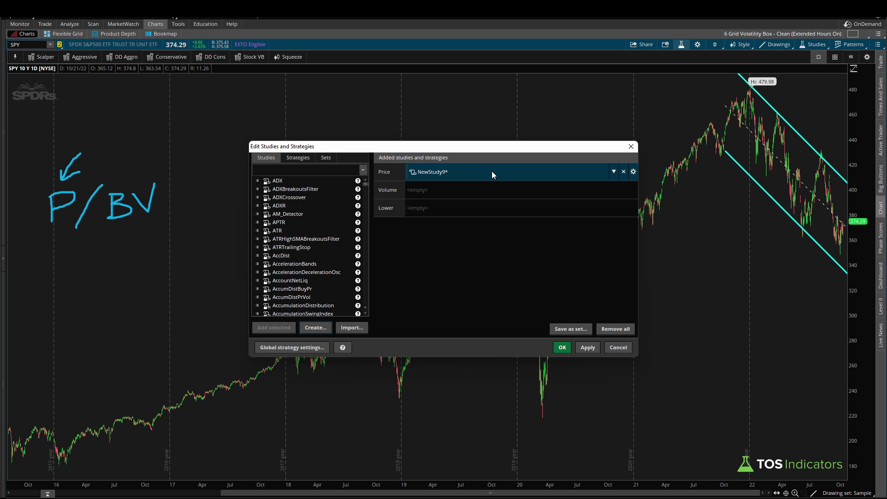
Move NewStudy9 into its own lower pane and apply the studies setup.
drag(491, 171, 503, 209)
click(587, 347)
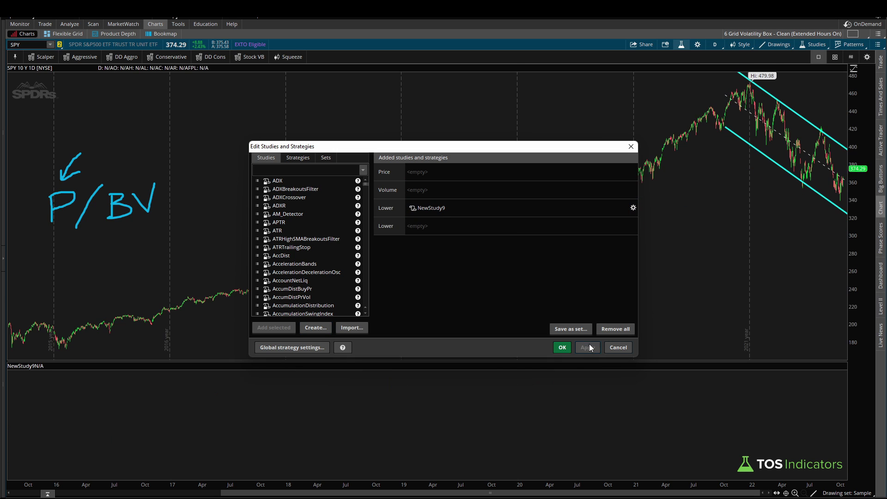
click(568, 348)
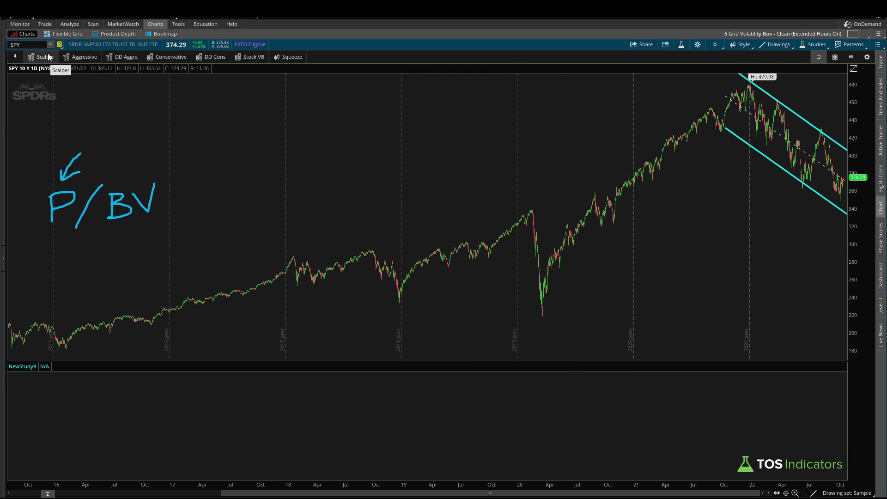
Switch the chart symbol to C (Citigroup).
click(31, 45)
text(C)
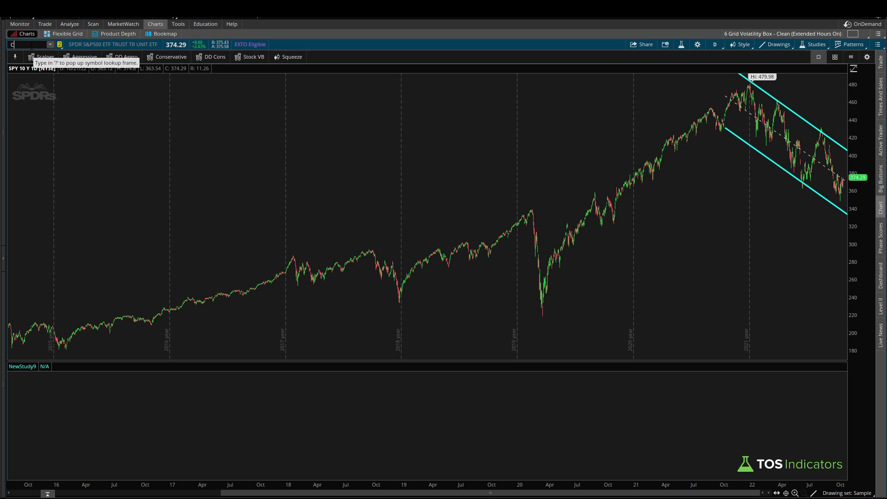
key(Return)
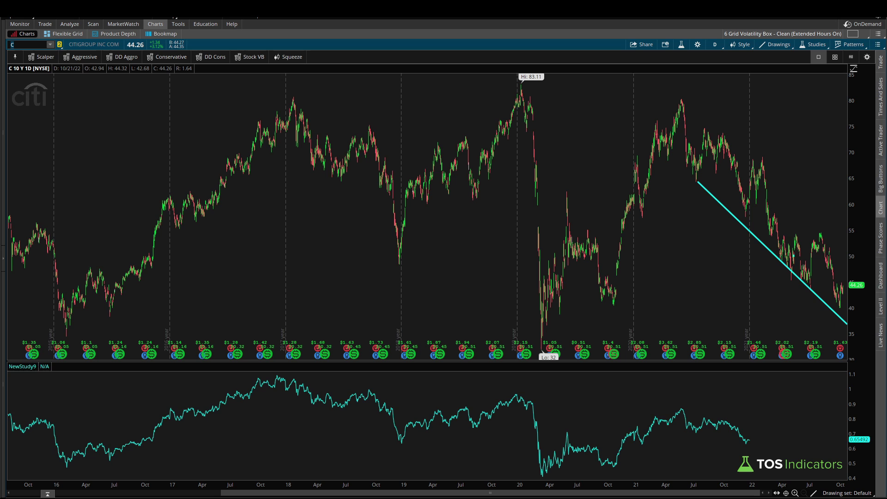
Glance at Yahoo Finance's GM statistics, then return to the chart.
key(alt+Tab)
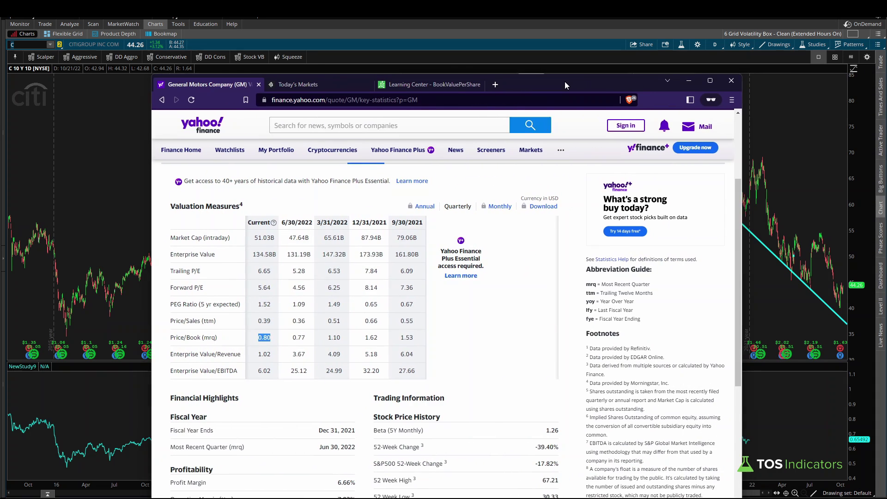
mouse_move(565, 81)
mouse_down()
mouse_move(521, 76)
mouse_move(558, 76)
mouse_up()
key(alt+Tab)
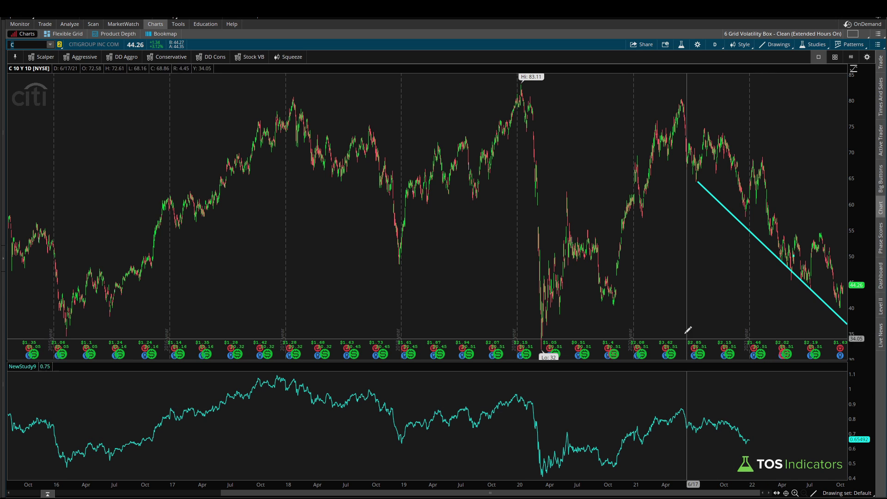
Add 'plot one = 1;' to NewStudy9's code and apply it to the chart.
click(682, 45)
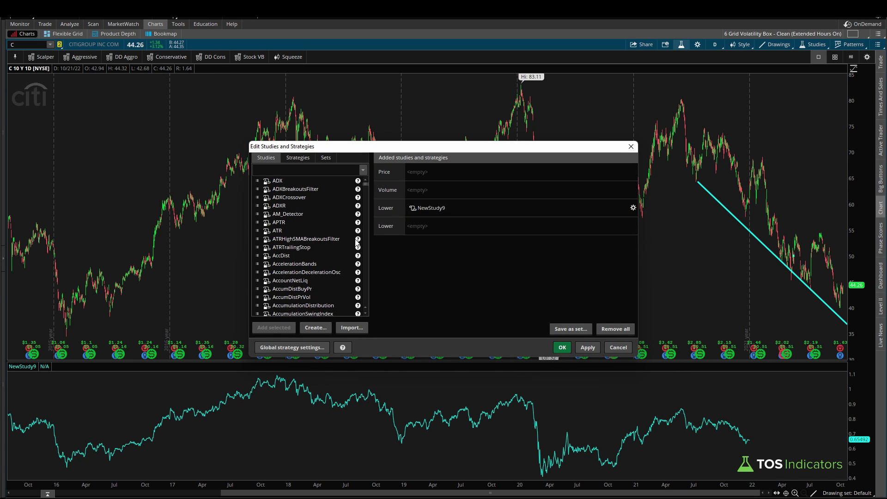
click(614, 207)
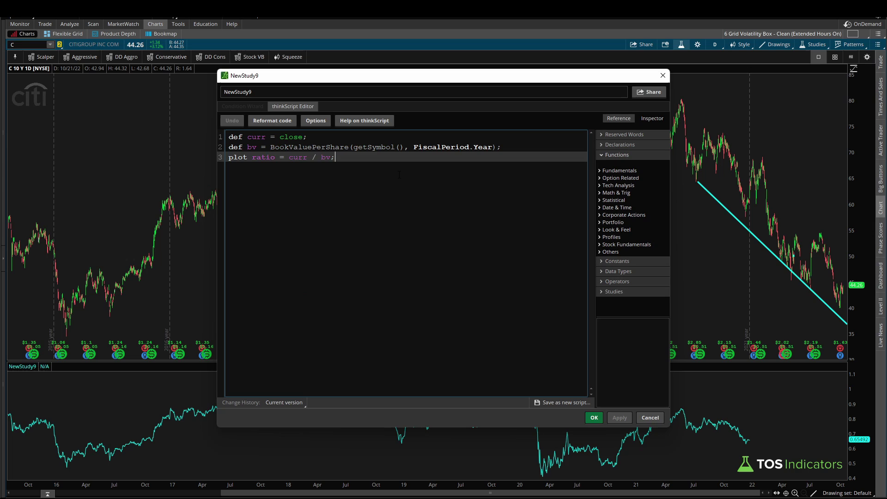
key(Return)
text(plot one = 1;)
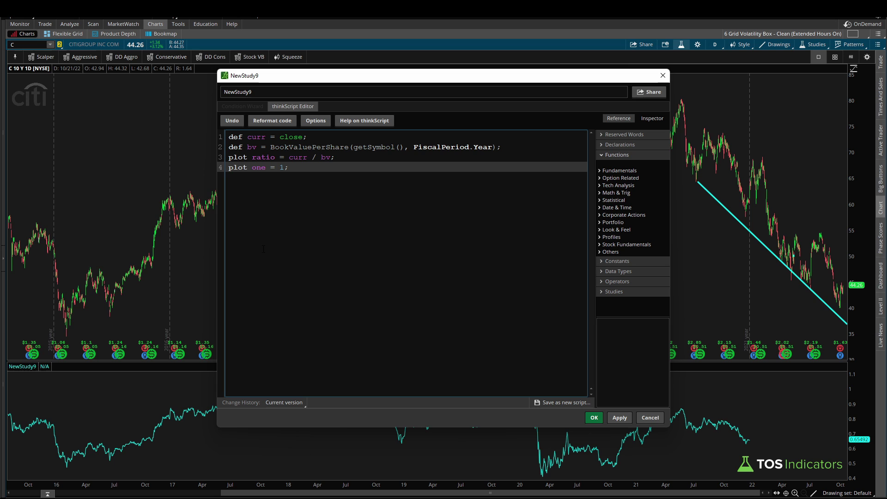
click(620, 418)
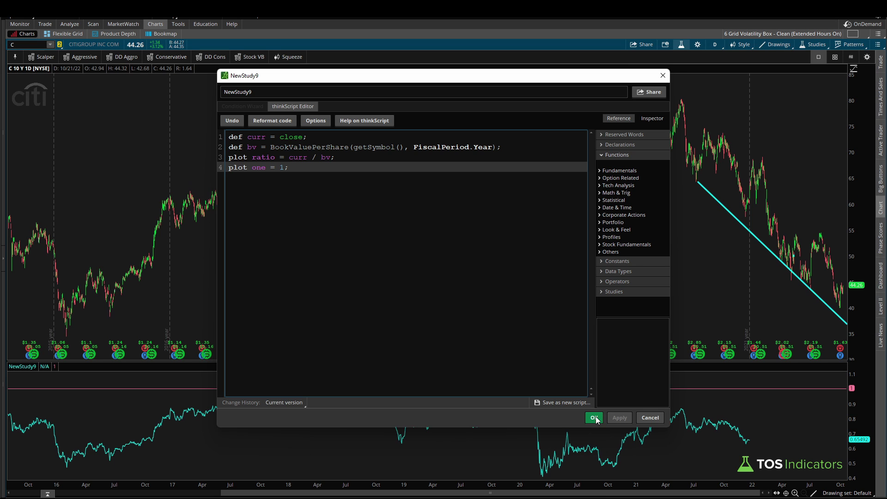
click(593, 417)
click(559, 347)
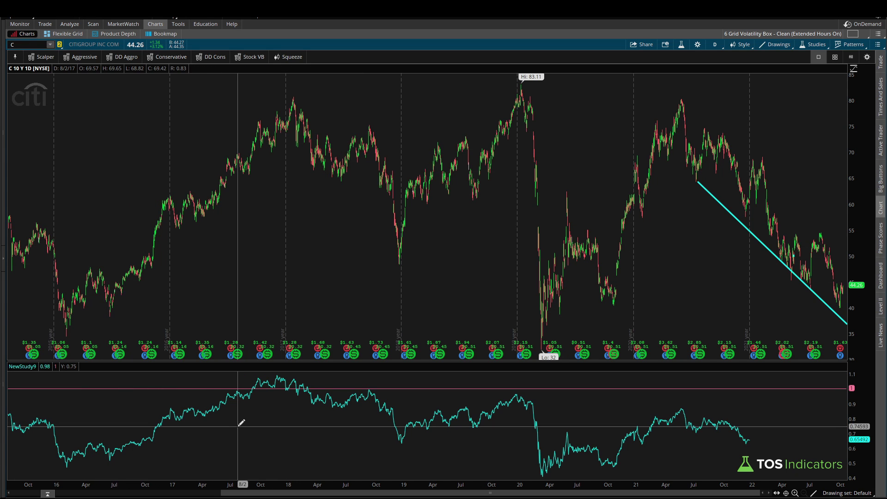
Look over the Stock Hacker scan results, then return to the Citigroup chart.
drag(490, 493, 385, 492)
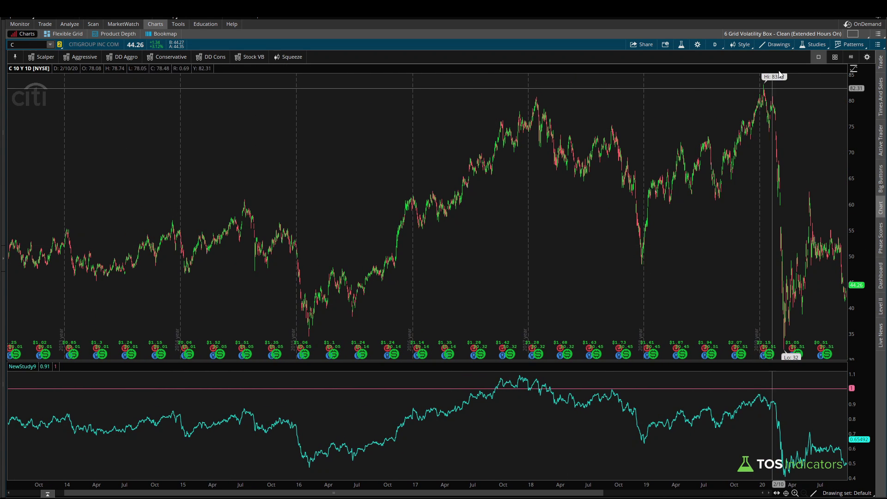
click(714, 43)
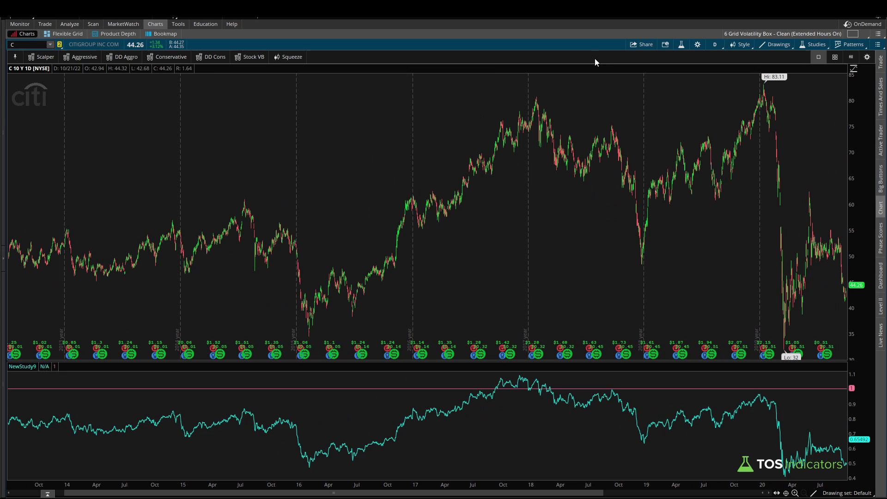
drag(251, 494, 409, 495)
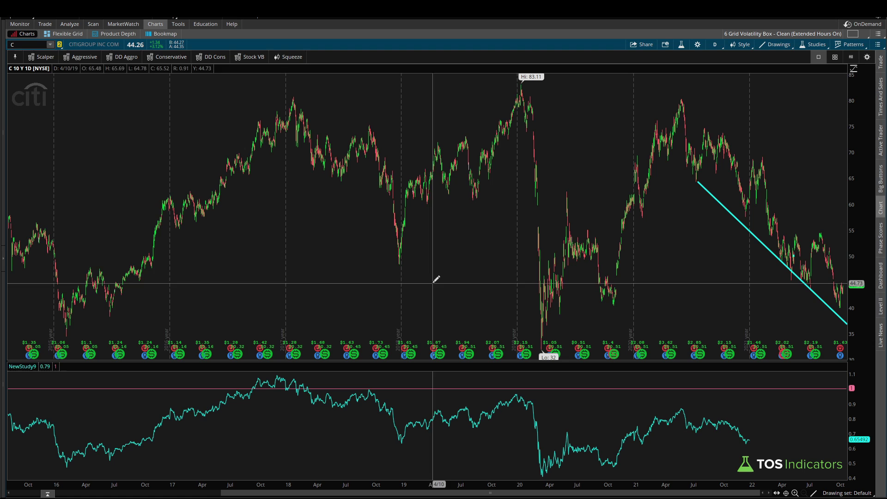
click(90, 25)
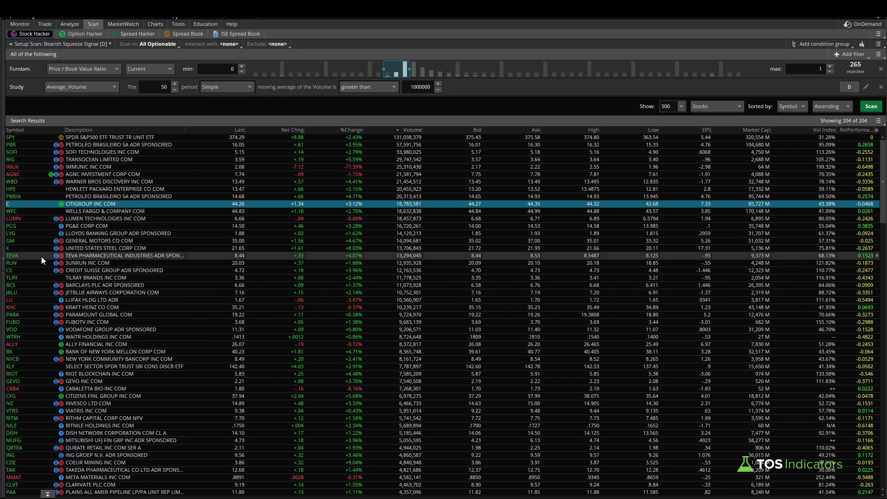
click(155, 25)
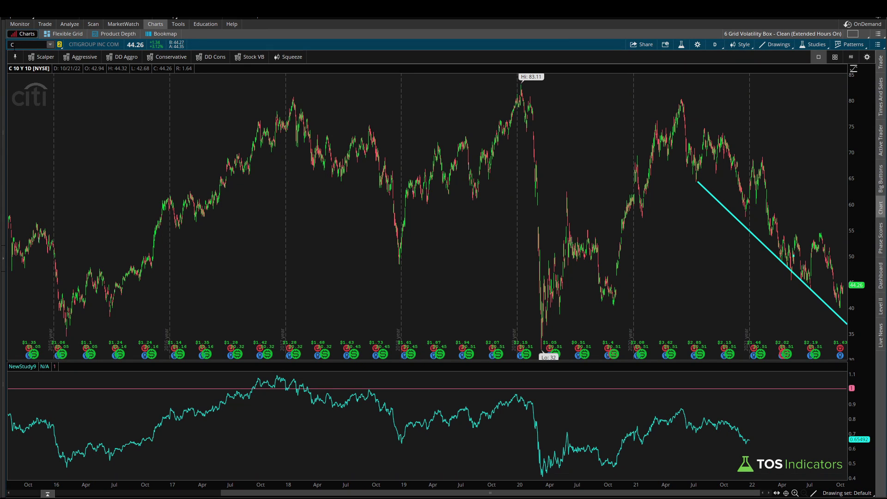
Switch the chart symbol to WFC.
text(WFC)
key(Return)
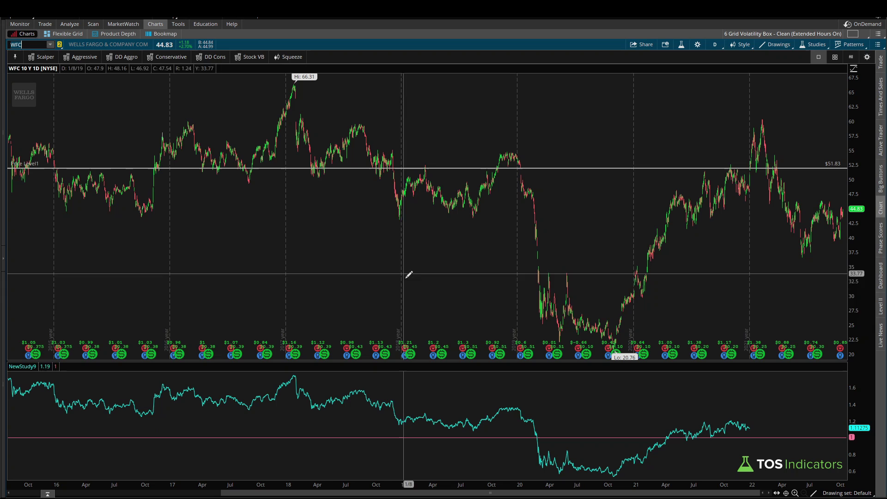
mouse_move(645, 494)
mouse_down()
mouse_move(420, 497)
mouse_move(629, 492)
mouse_up()
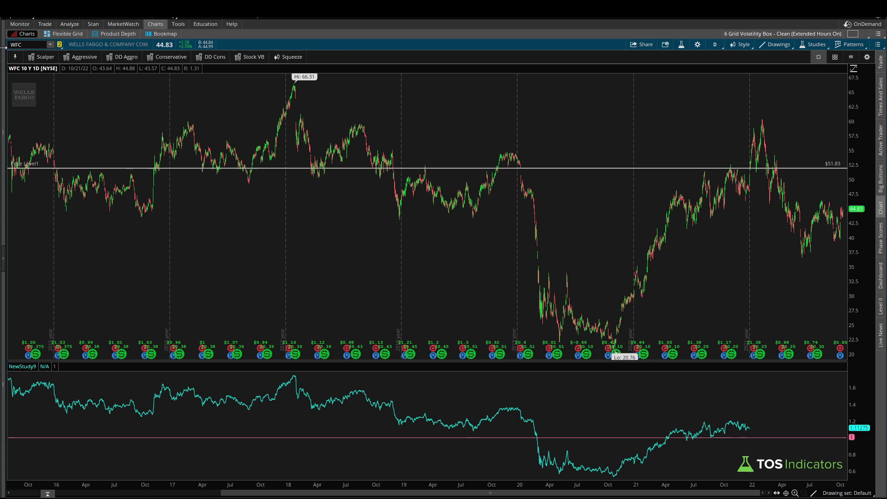
Chart GM instead, then bring up Yahoo Finance's GM statistics for comparison.
click(25, 45)
text(GM)
key(Return)
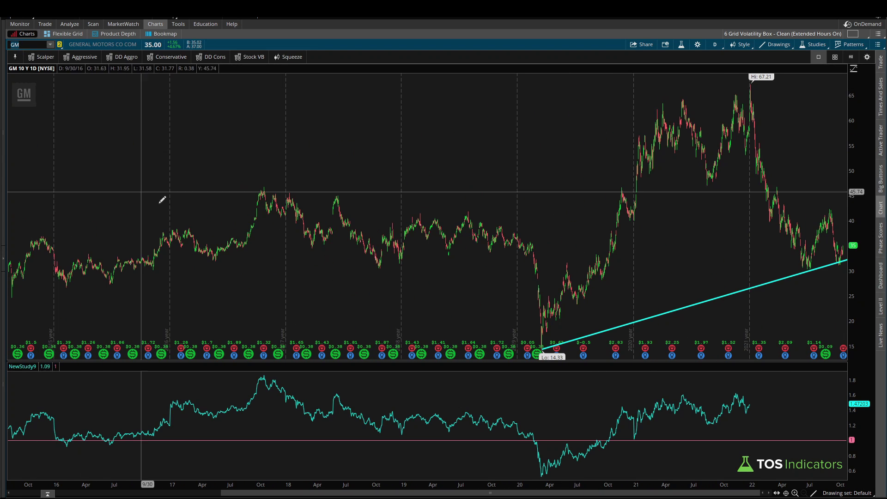
drag(577, 495, 507, 494)
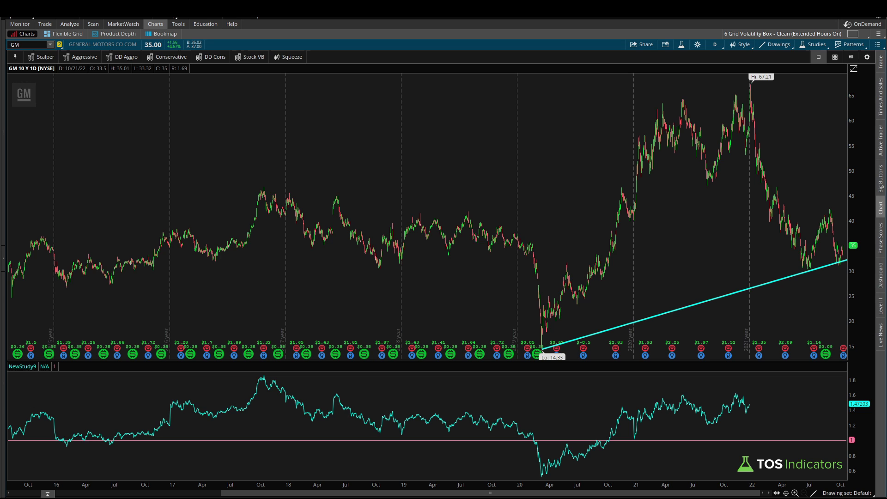
key(alt+Tab)
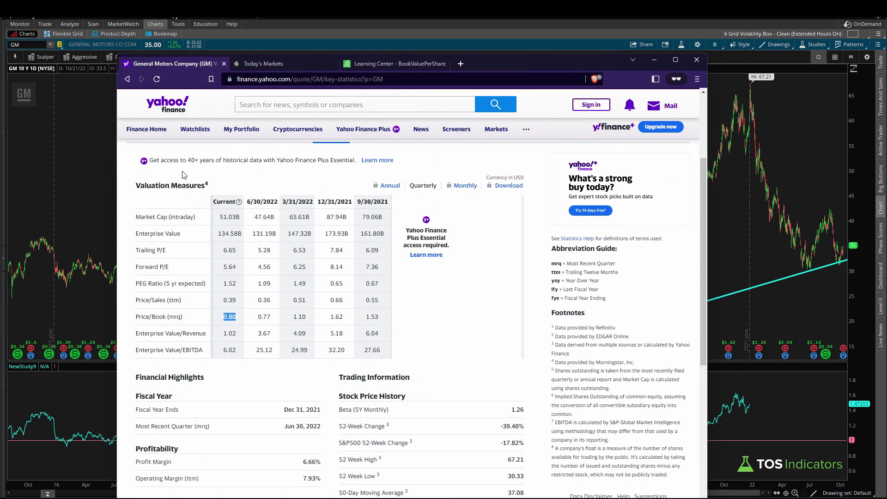
click(229, 319)
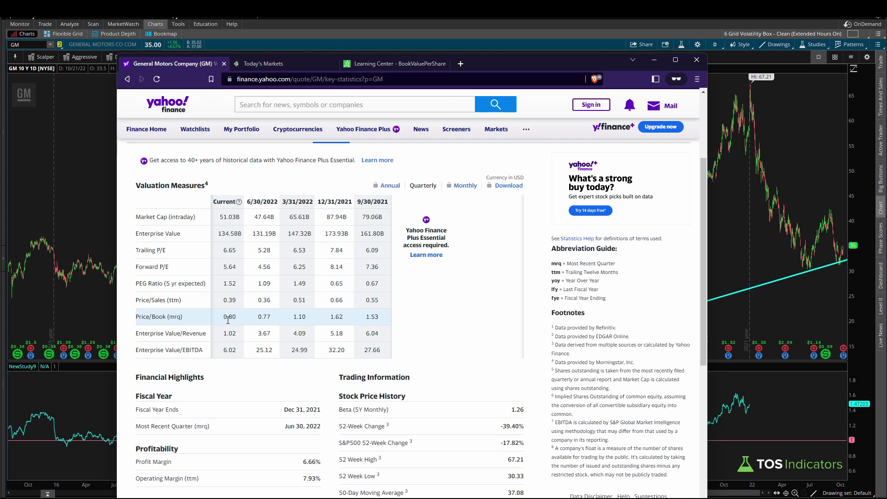
scroll(273, 219, up, 3)
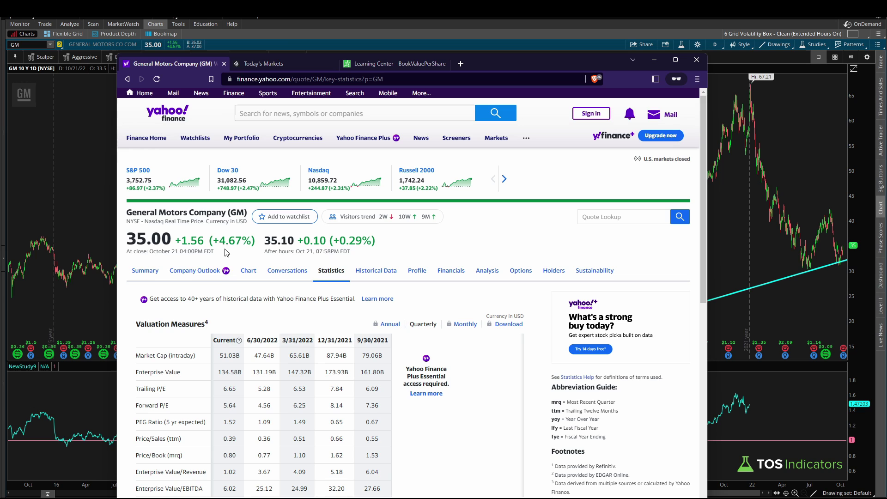
mouse_move(344, 258)
mouse_down()
mouse_move(308, 280)
mouse_move(359, 268)
mouse_up()
scroll(347, 323, down, 3)
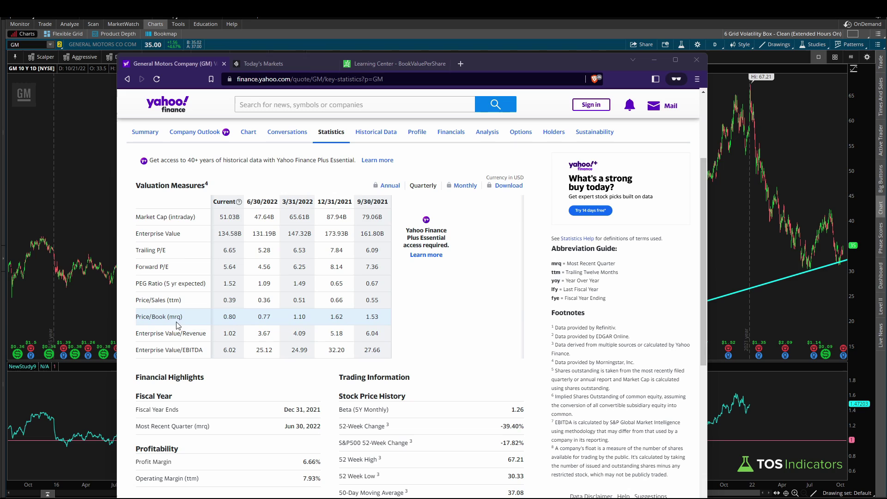
double_click(230, 317)
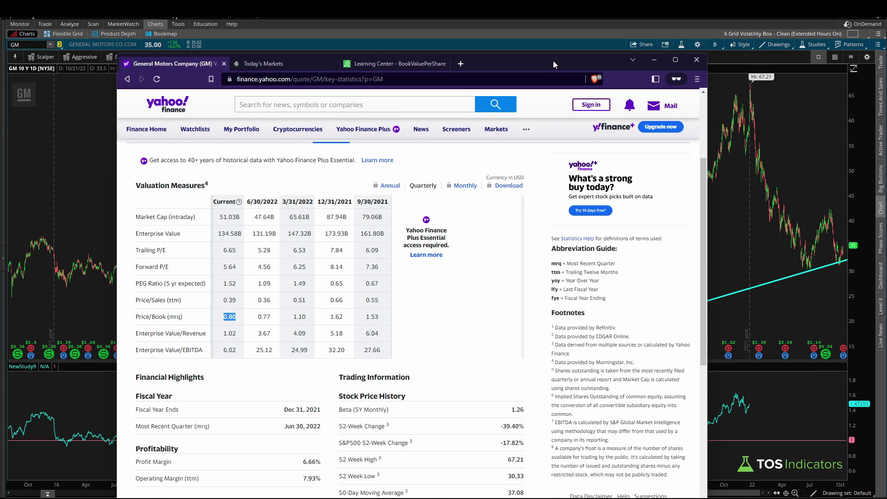
key(alt+Tab)
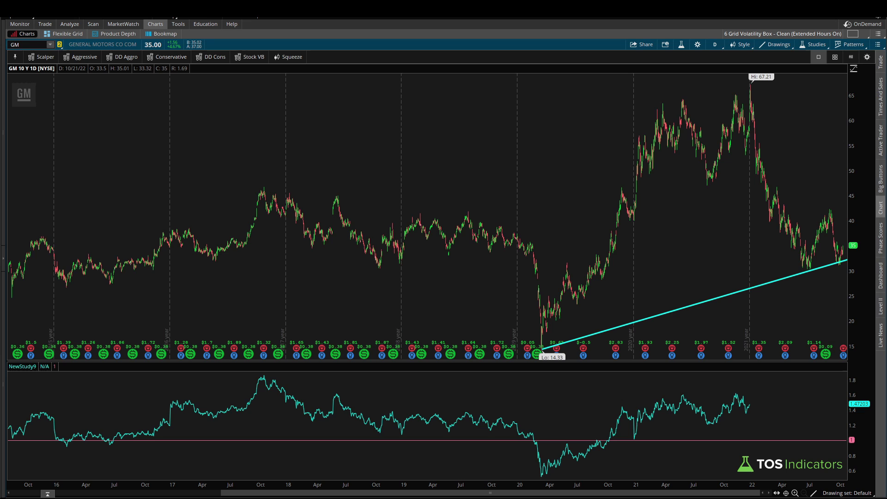
key(alt+Tab)
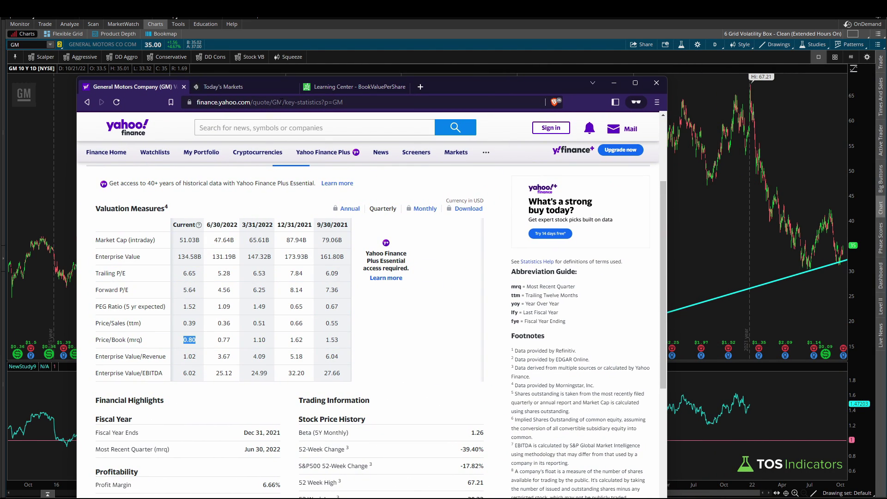
Switch Yahoo Finance statistics from GM to WFC and highlight its Price/Book (mrq) of 1.06.
double_click(298, 102)
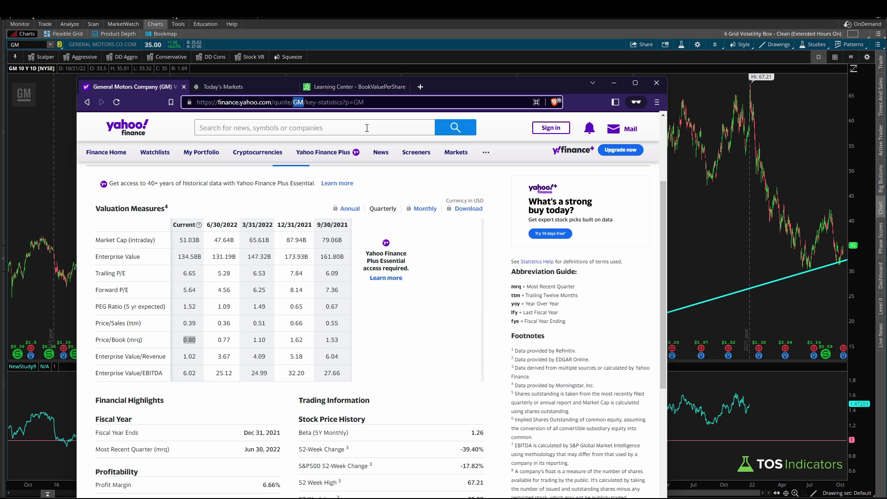
text(WFC)
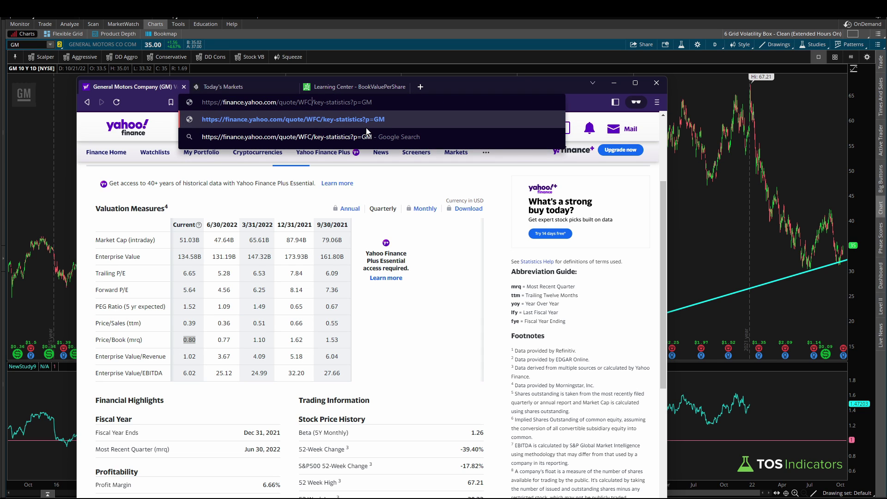
key(Return)
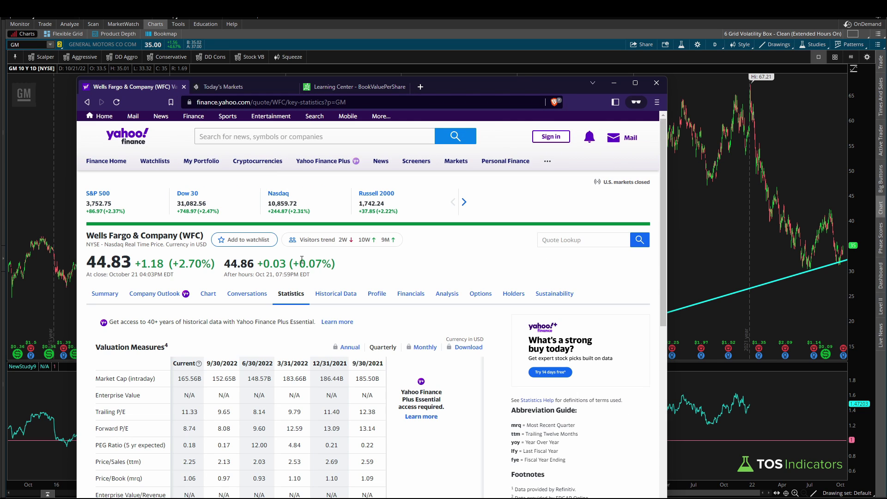
scroll(341, 337, down, 2)
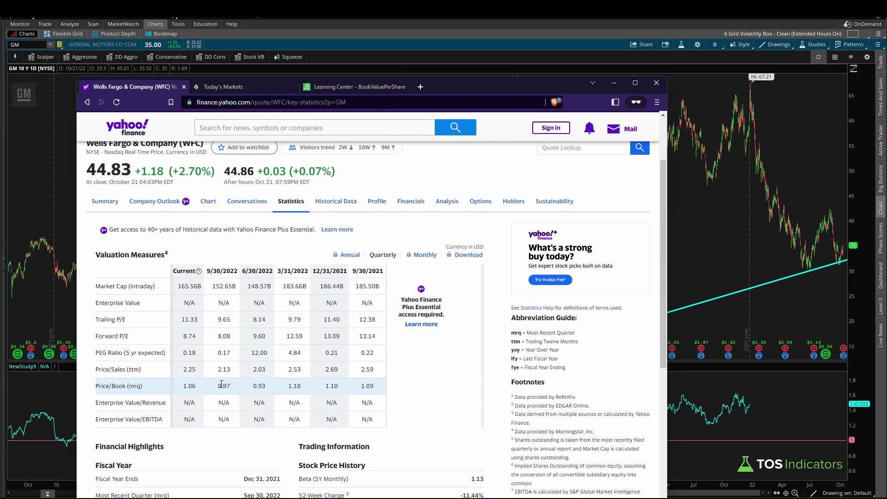
double_click(190, 386)
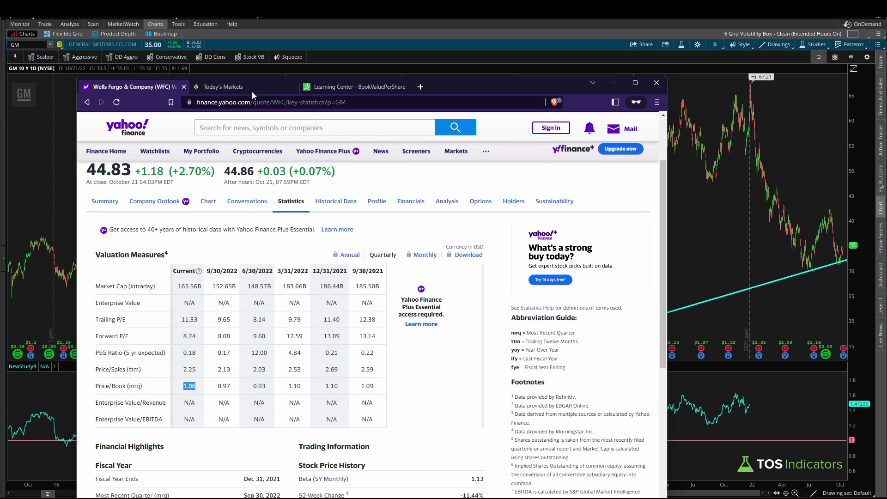
In Koyfin, search WFC and select Wells Fargo's NYSE listing to see its functions.
click(237, 88)
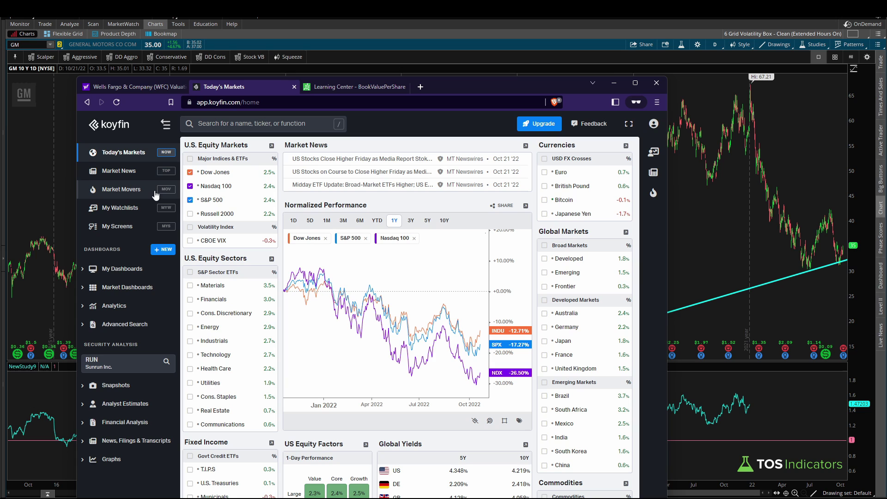
click(248, 124)
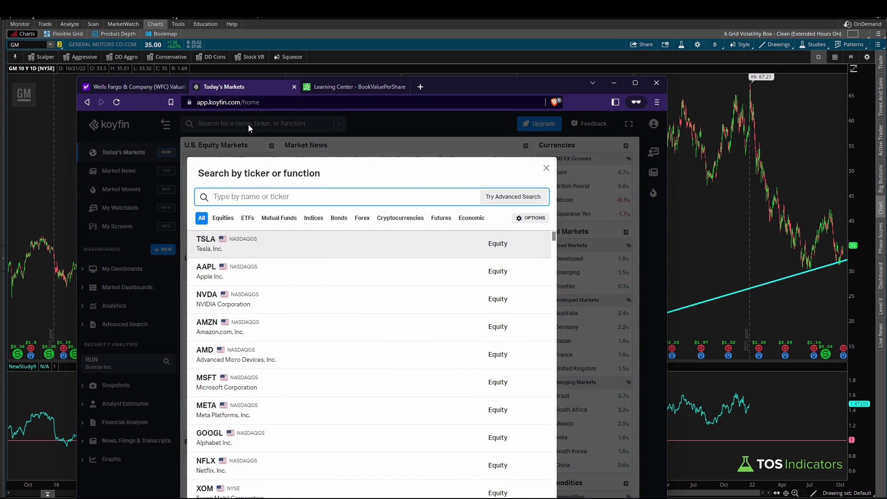
text(WFC)
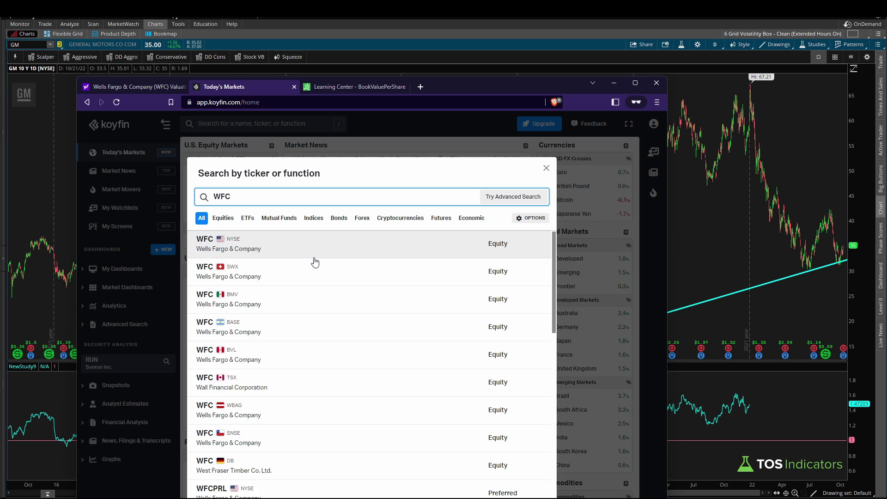
click(323, 245)
scroll(331, 325, down, 4)
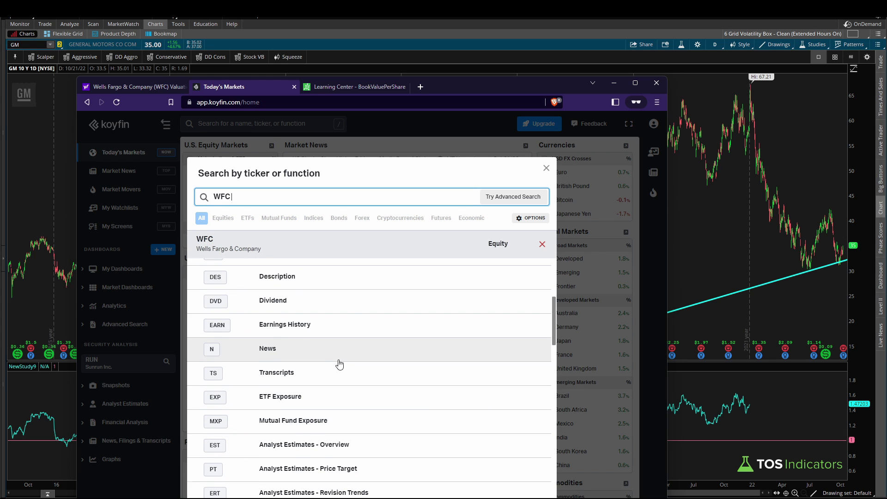
scroll(339, 364, down, 8)
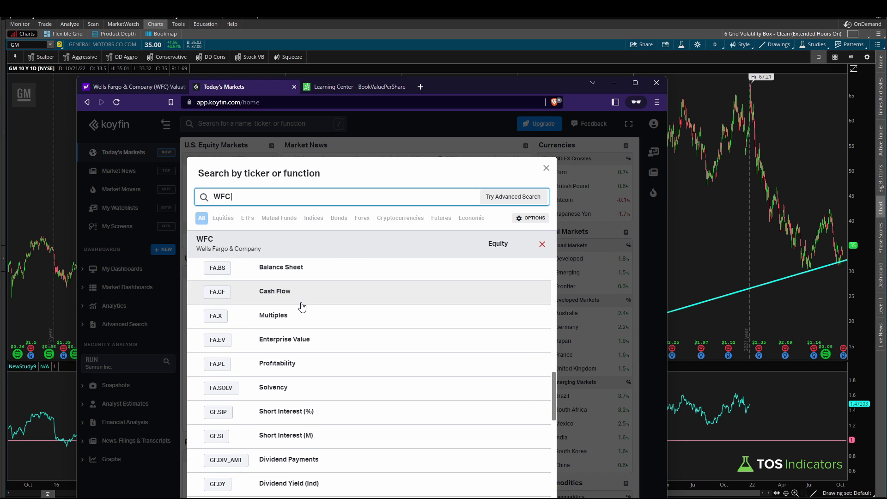
Open WFC's Multiples table and raise the browser window to read Price / Book (LTM) 1.1x.
click(333, 318)
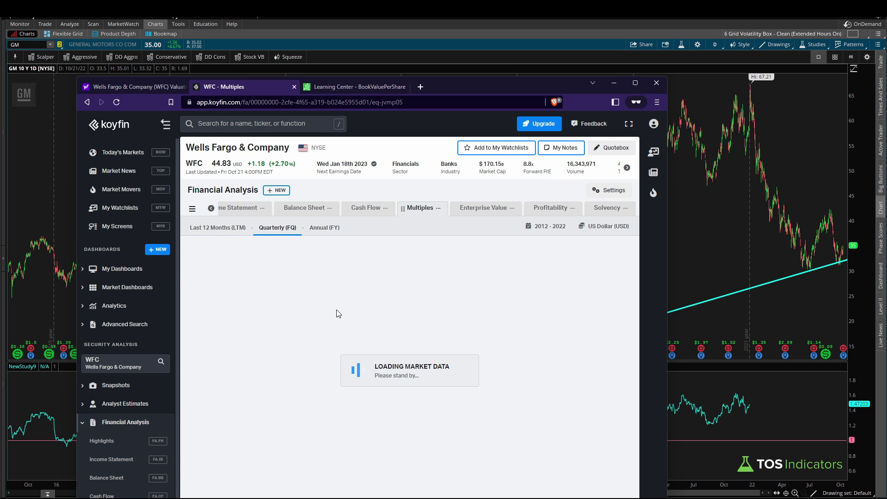
drag(442, 86, 459, 24)
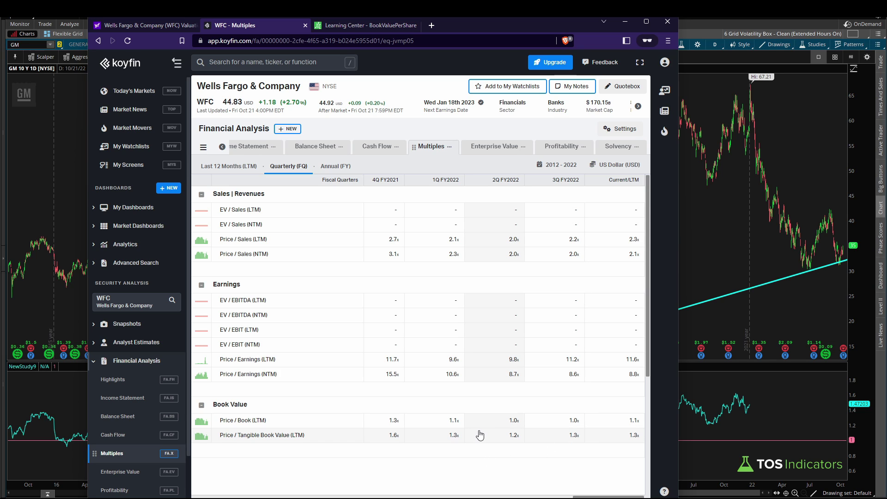
Load GM's Koyfin multiples showing Price / Book (LTM) 0.8x, then minimize the browser.
click(282, 62)
text(GM)
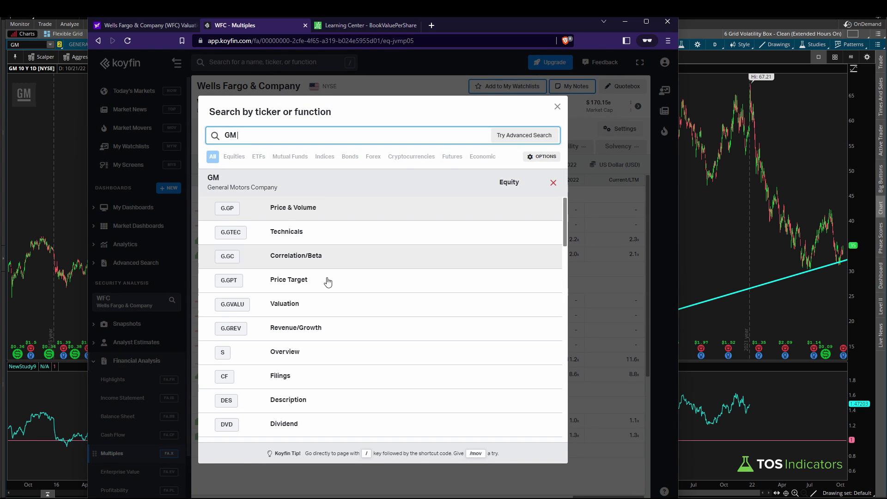
scroll(327, 279, down, 4)
scroll(312, 301, down, 6)
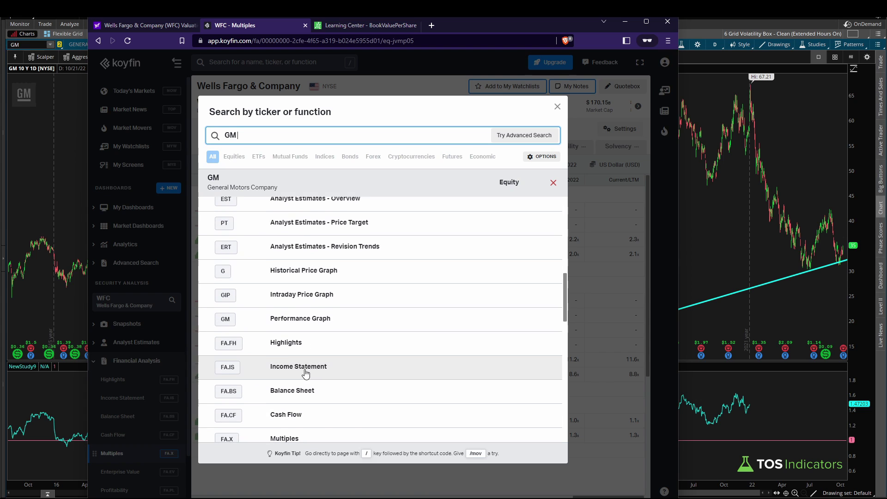
scroll(318, 323, up, 10)
key(Escape)
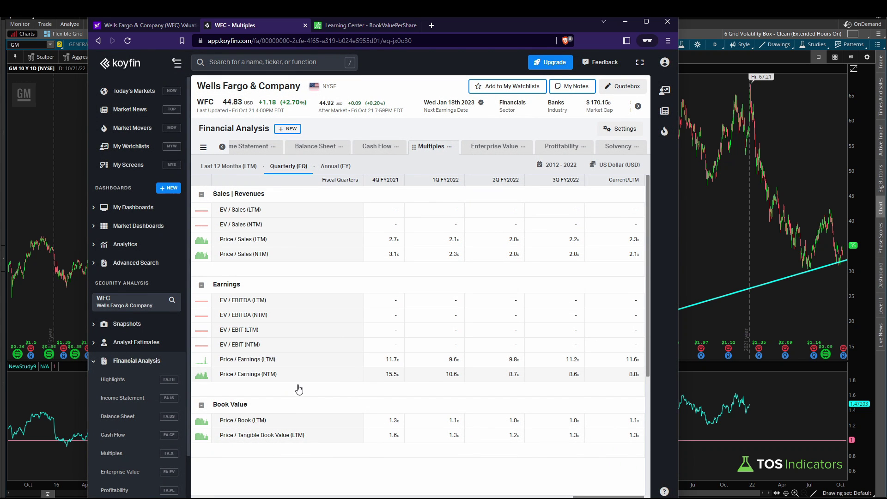
click(261, 62)
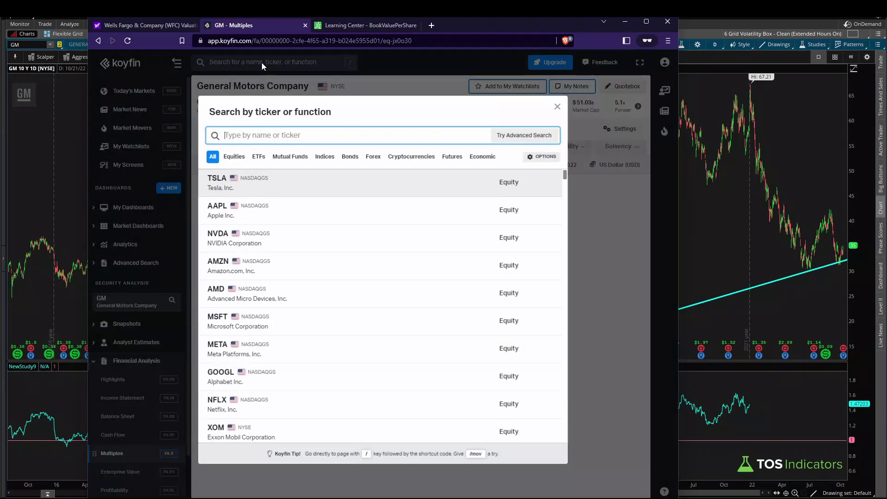
click(557, 107)
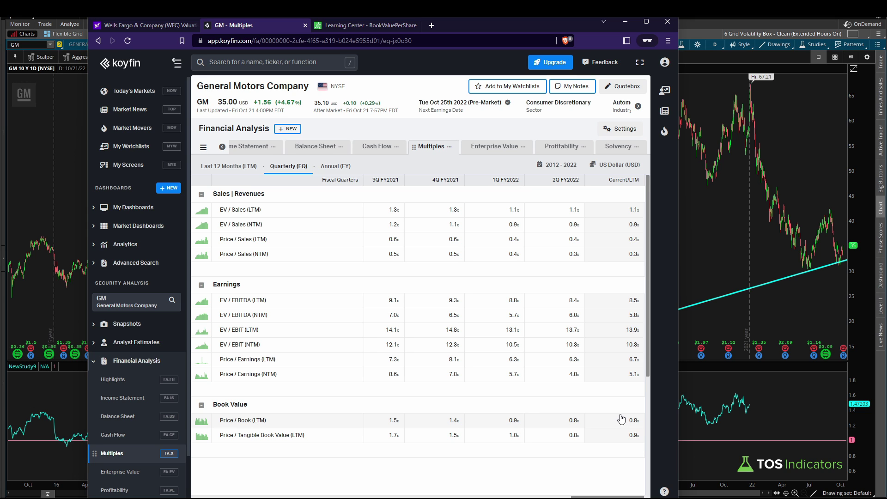
key(alt+Tab)
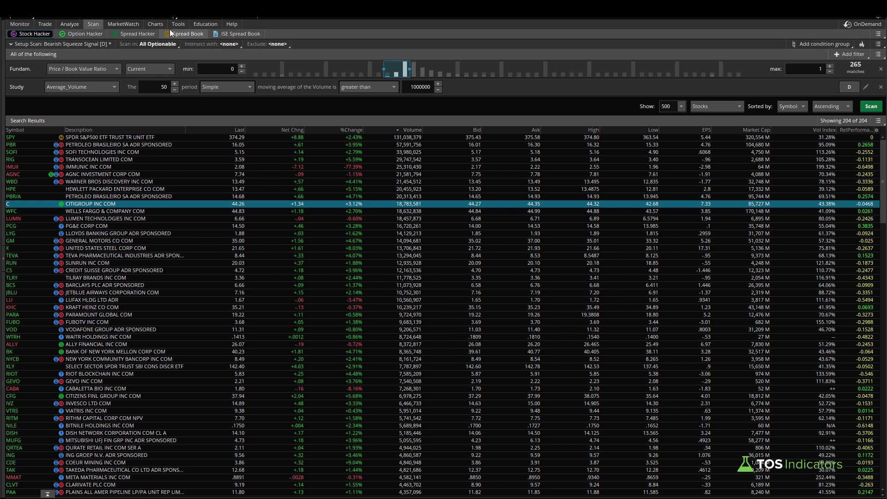
Show thinkorswim's GM chart, then bring Koyfin's GM multiples window back on top.
click(156, 23)
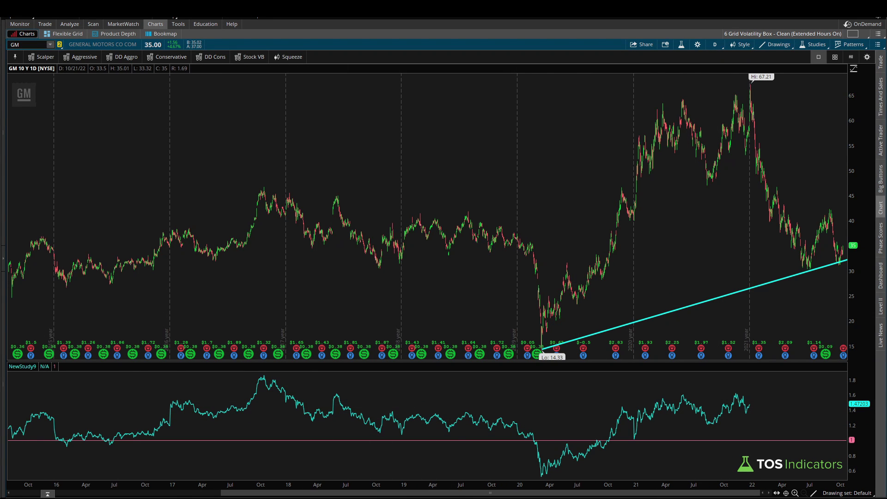
key(alt+Tab)
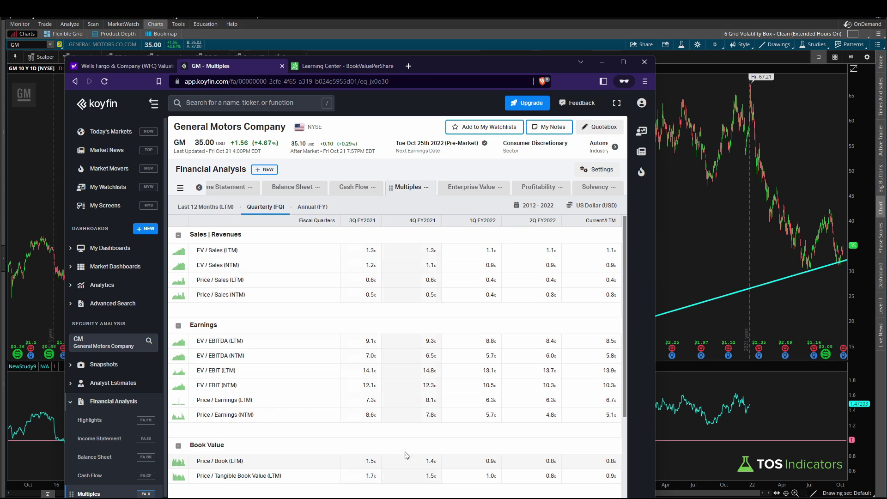
Replace WFC with GM in Yahoo Finance statistics, showing current Price/Book (mrq) 0.80.
click(131, 66)
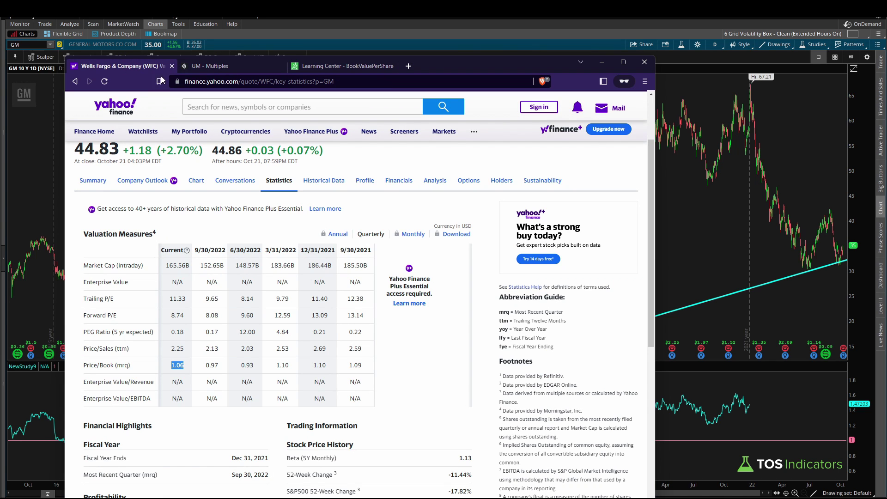
key(ctrl+l)
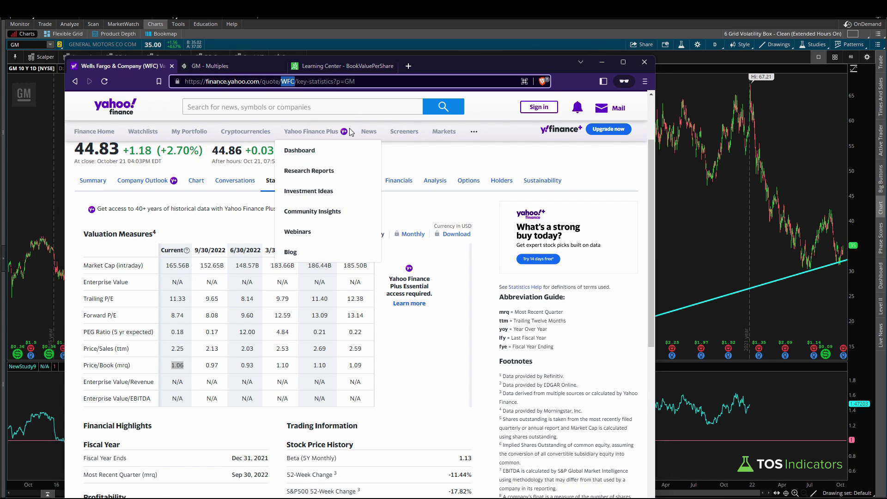
text(https://finance.yahoo.com/quote/gm/key-statistics?p=GM)
key(Return)
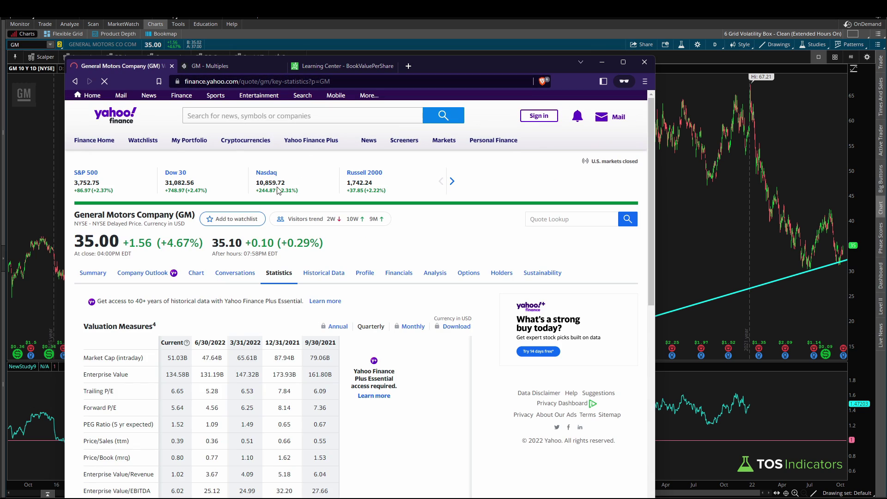
scroll(325, 347, down, 2)
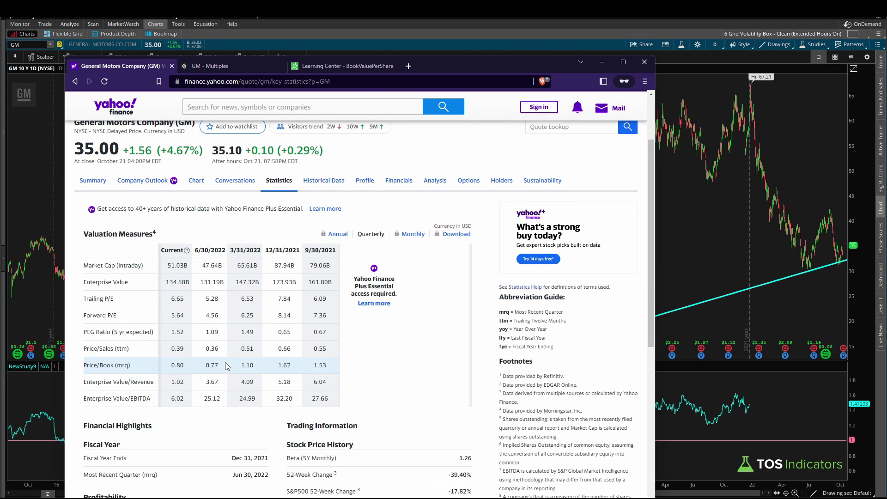
click(261, 32)
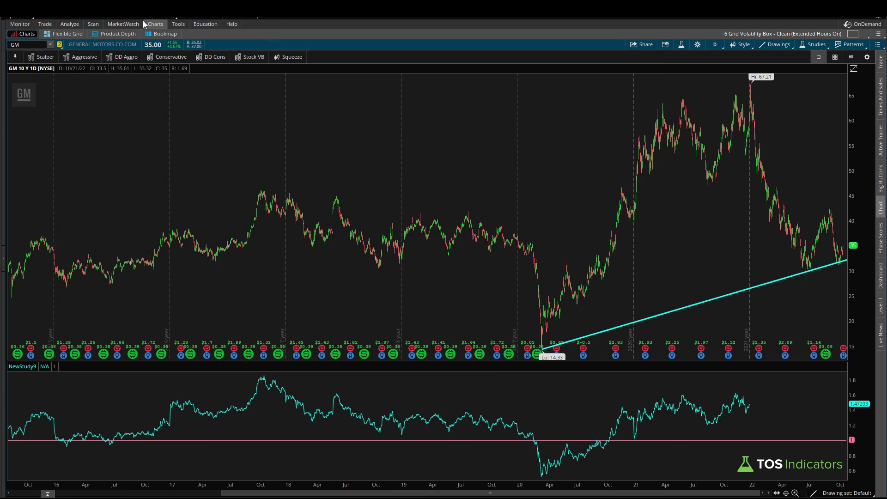
click(93, 24)
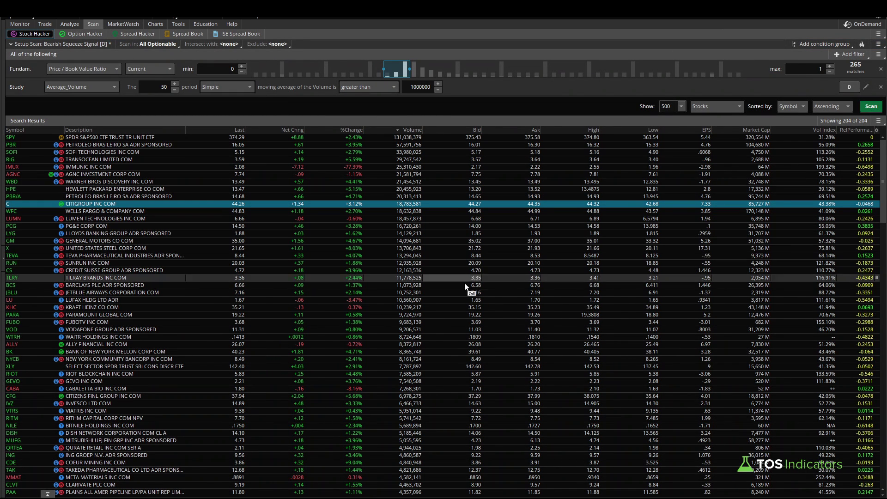
scroll(526, 249, down, 5)
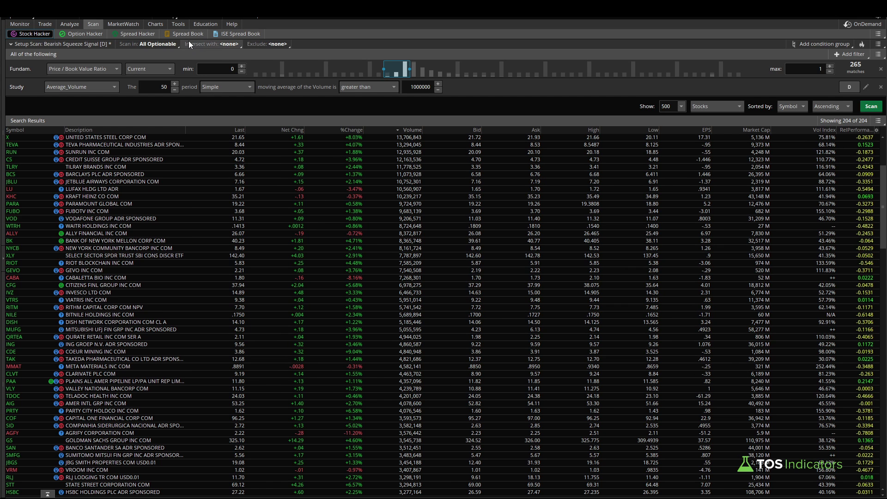
click(155, 24)
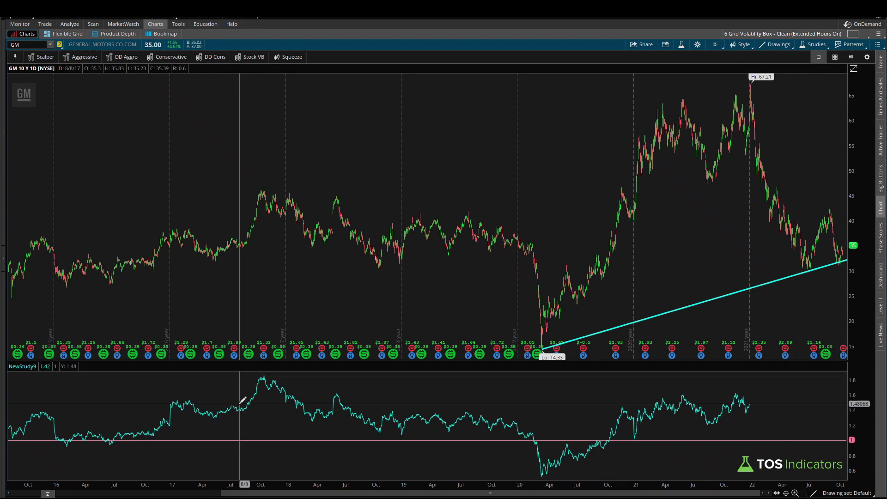
click(682, 45)
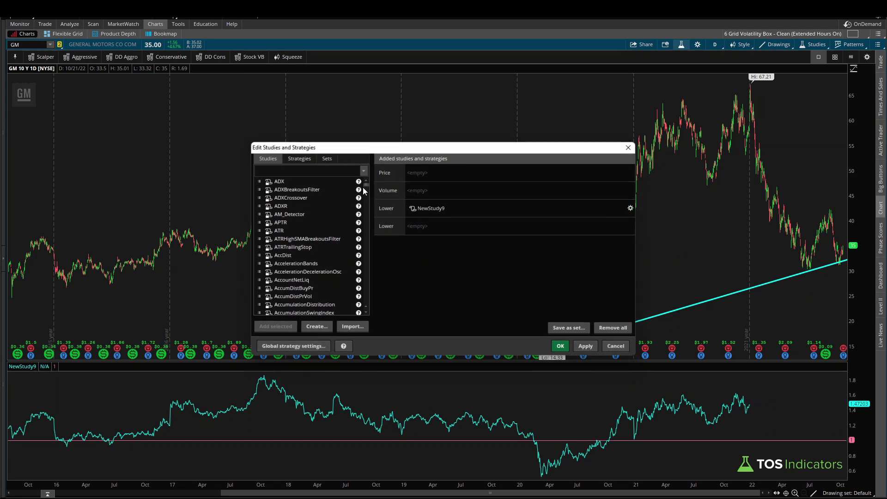
click(414, 210)
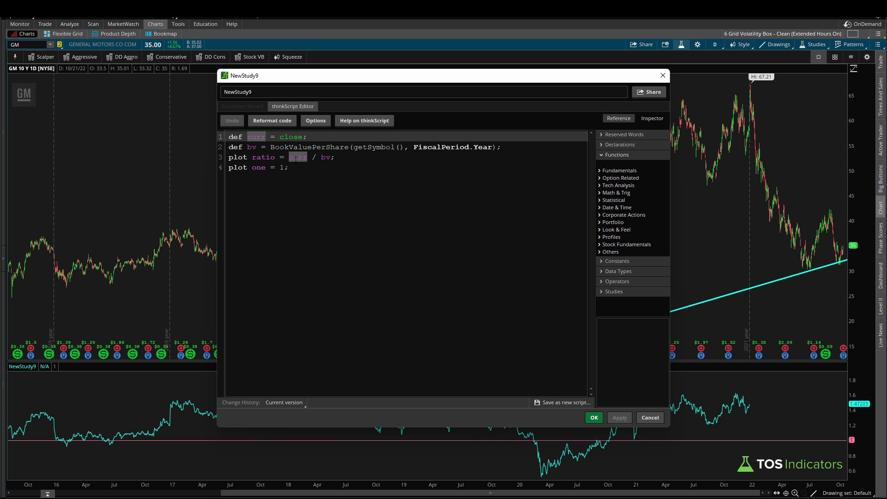
click(656, 417)
click(615, 349)
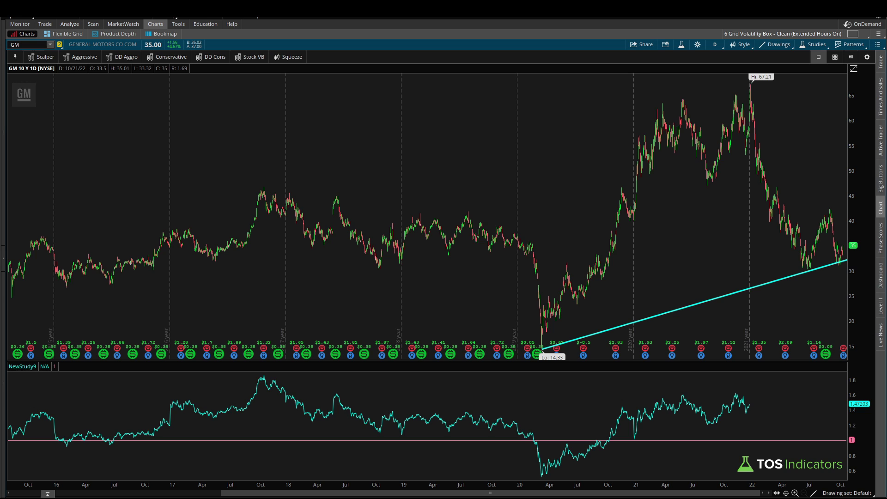
Zoom the GM daily chart in to about 14 months of candles.
scroll(702, 238, up, 5)
mouse_move(835, 344)
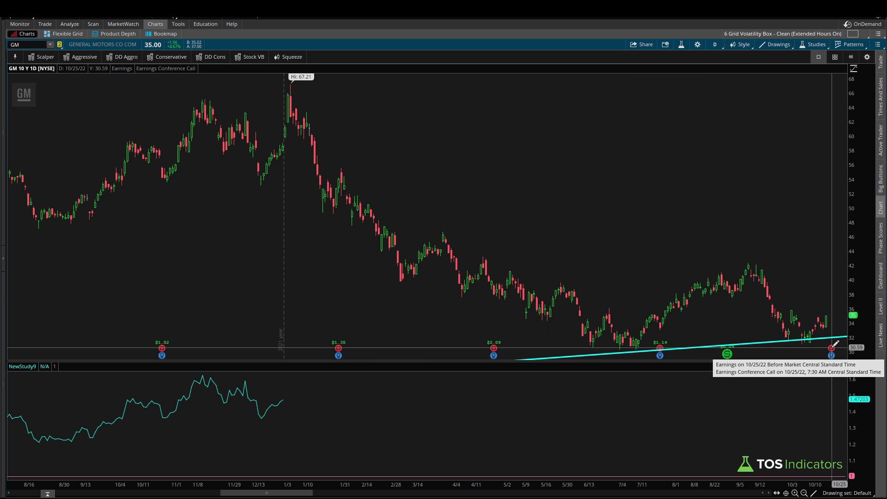